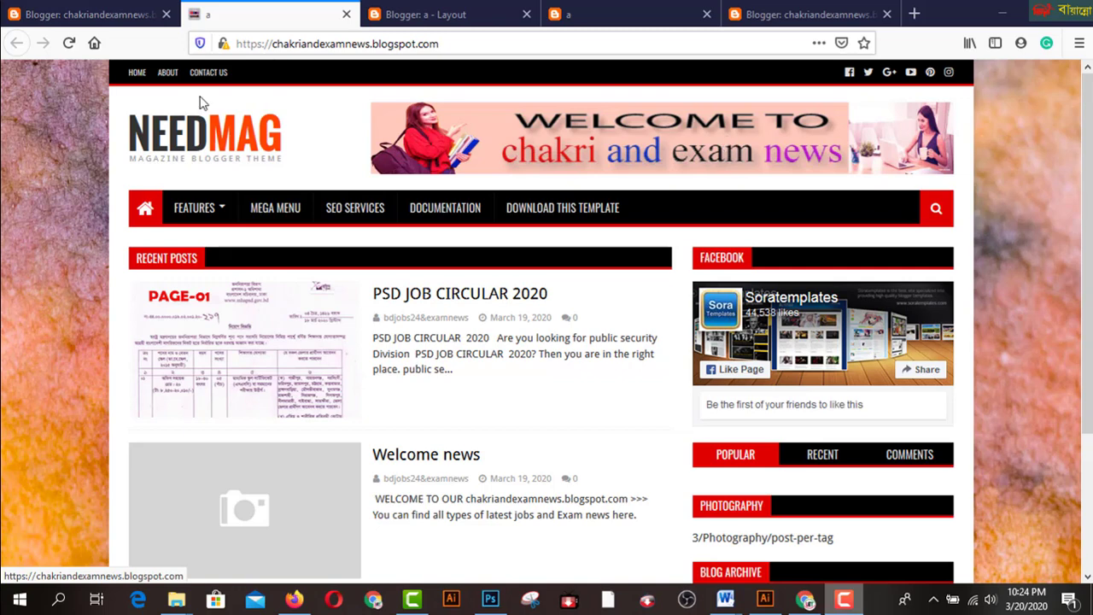
# Step: Open Blogger's Layout editor, scroll up to the Favicon gadget, then switch to Illustrator
pyautogui.click(128, 17)
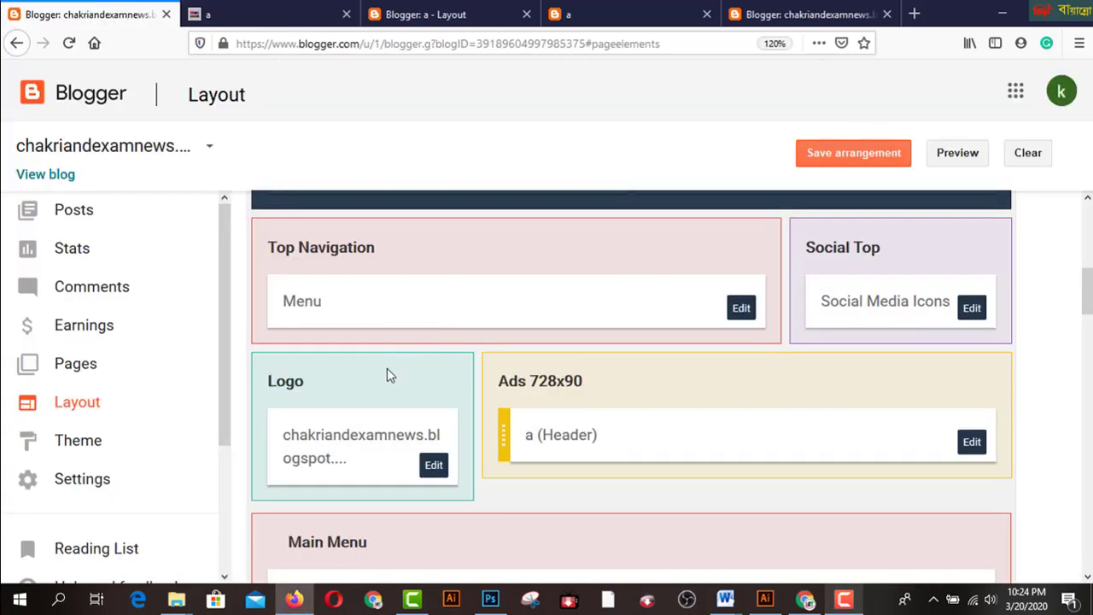
pyautogui.scroll(4, 342, 334)
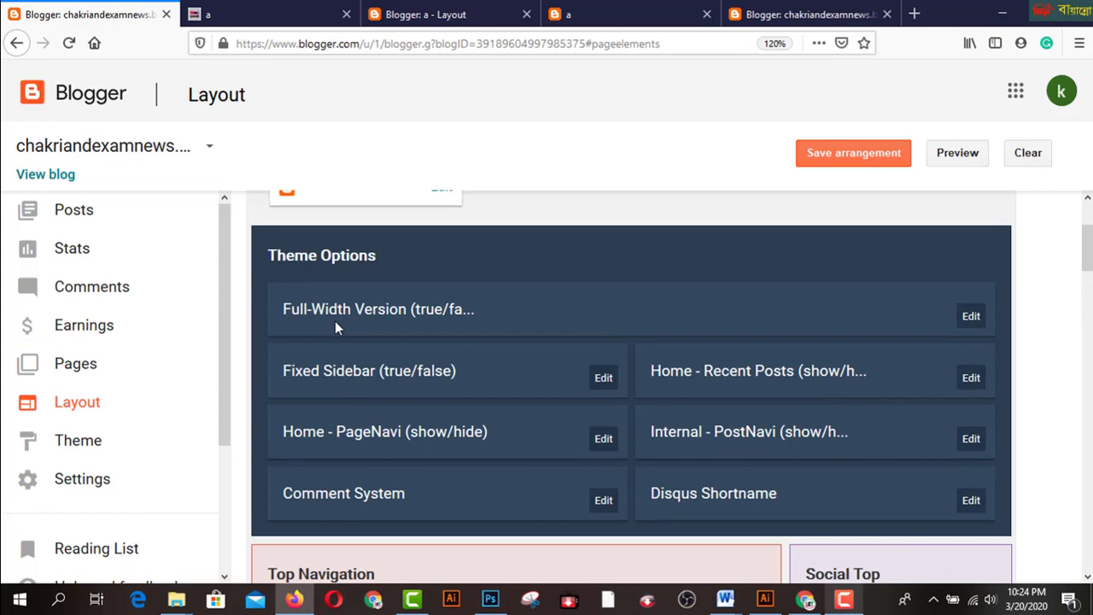
pyautogui.scroll(2, 335, 321)
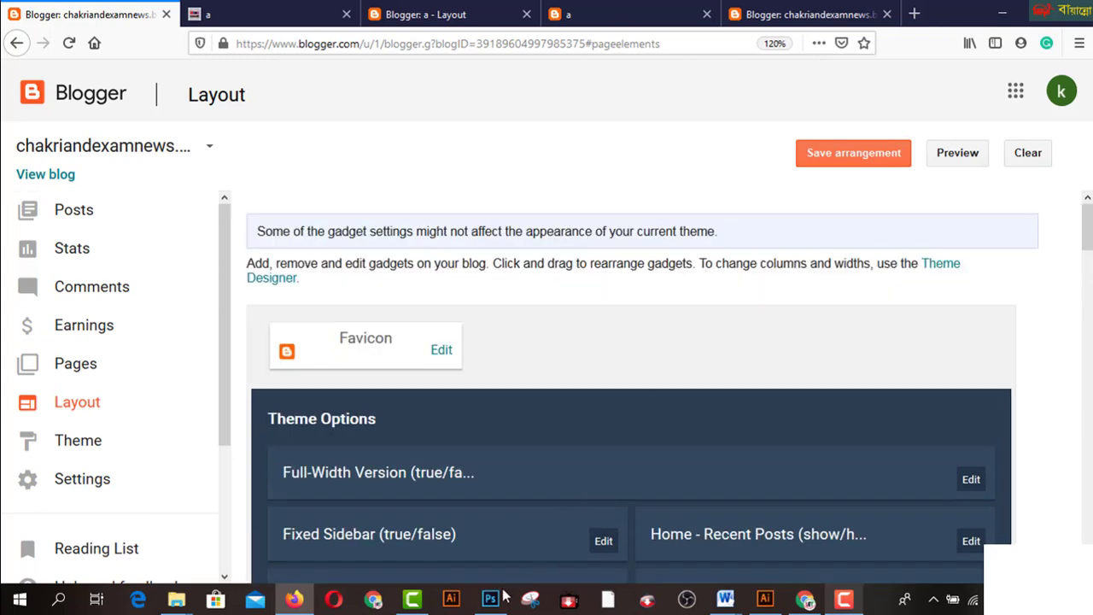
pyautogui.click(766, 599)
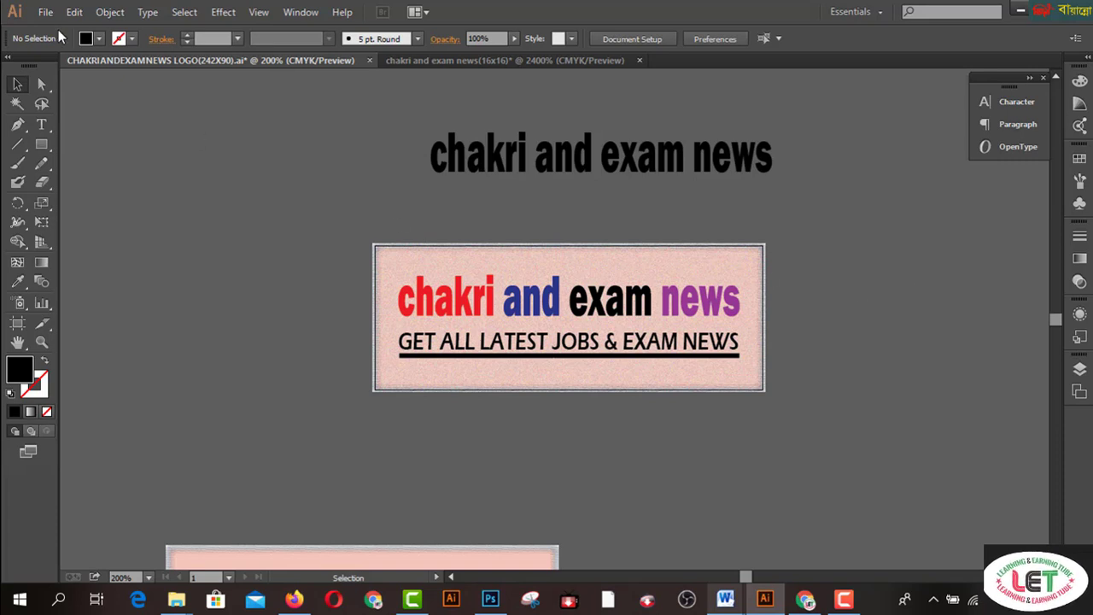
# Step: Open the New Document dialog with Ctrl+N, preset to 16 × 16 px in pixels
pyautogui.hotkey('alt', 'f')
pyautogui.press('Escape')
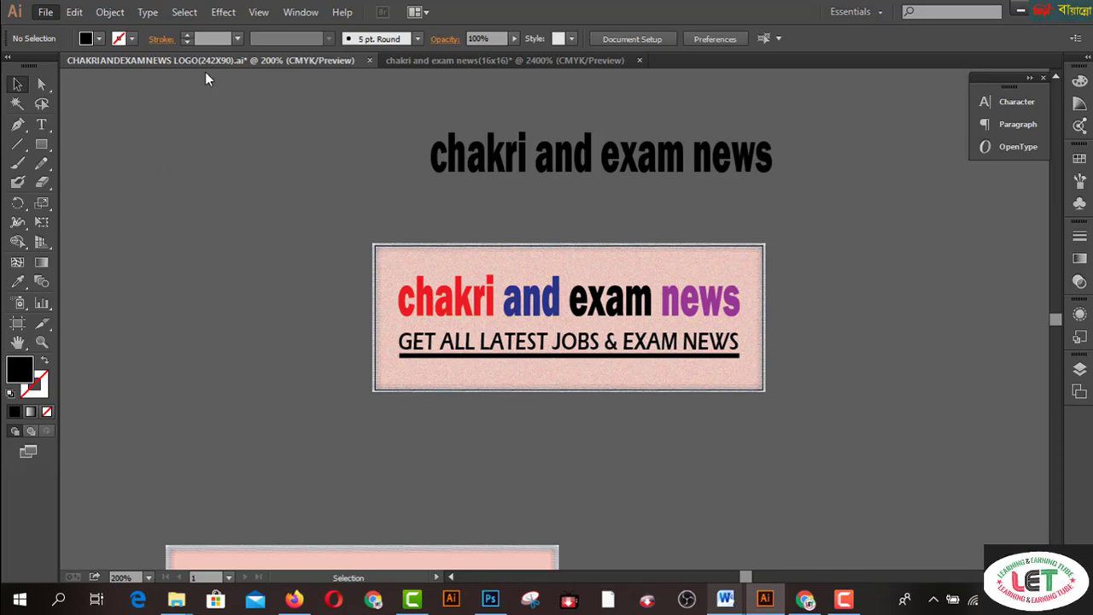
pyautogui.hotkey('ctrl', 'n')
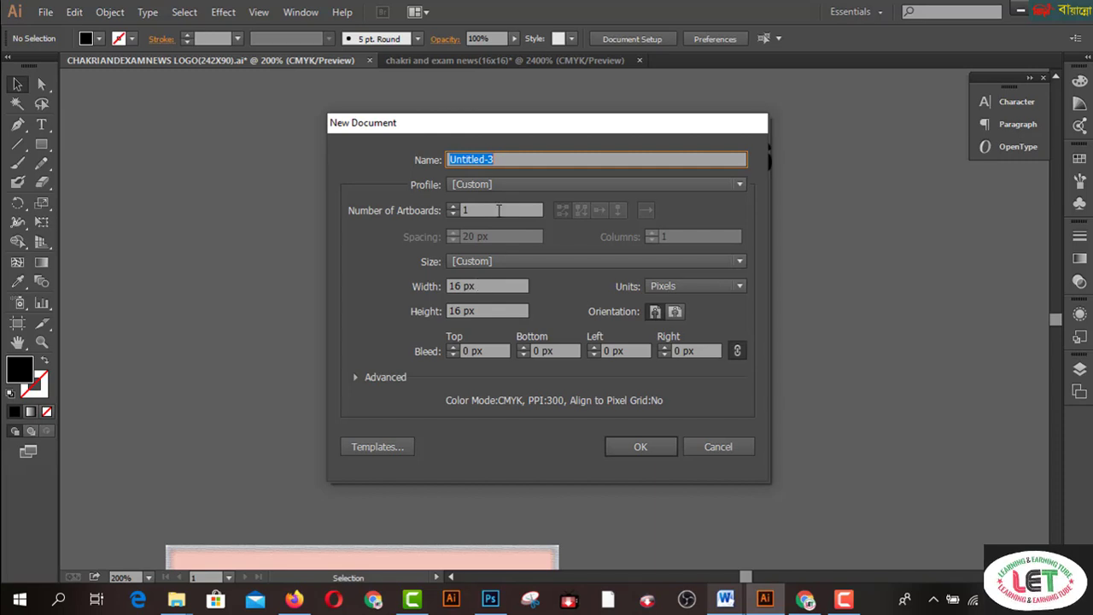
# Step: Create a blank document with width 242 px and height 90 px
pyautogui.doubleClick(457, 286)
pyautogui.write('242')
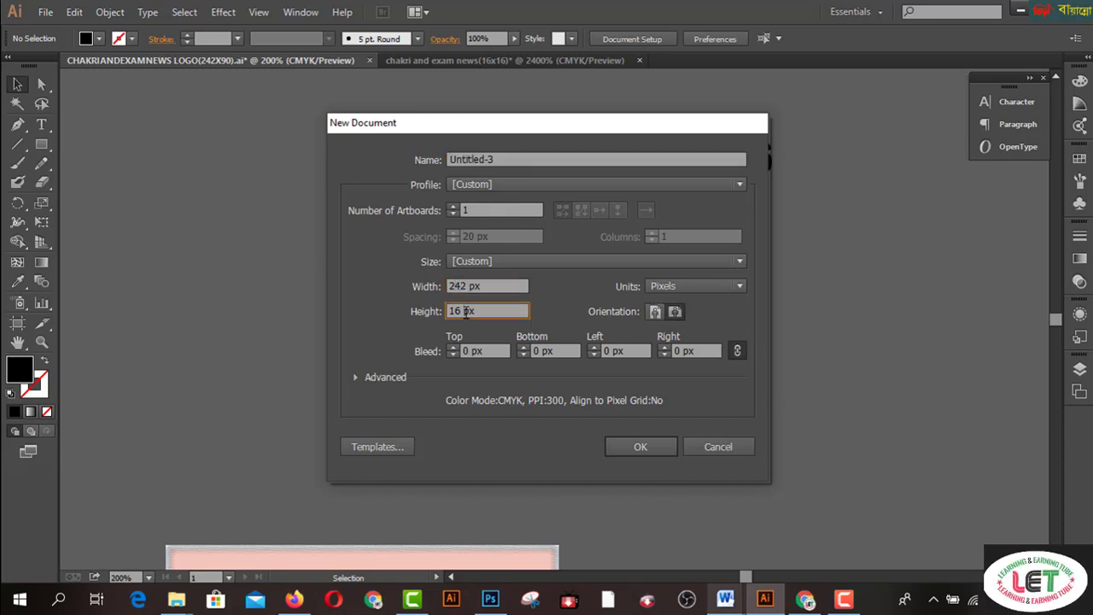
pyautogui.doubleClick(451, 310)
pyautogui.write('90')
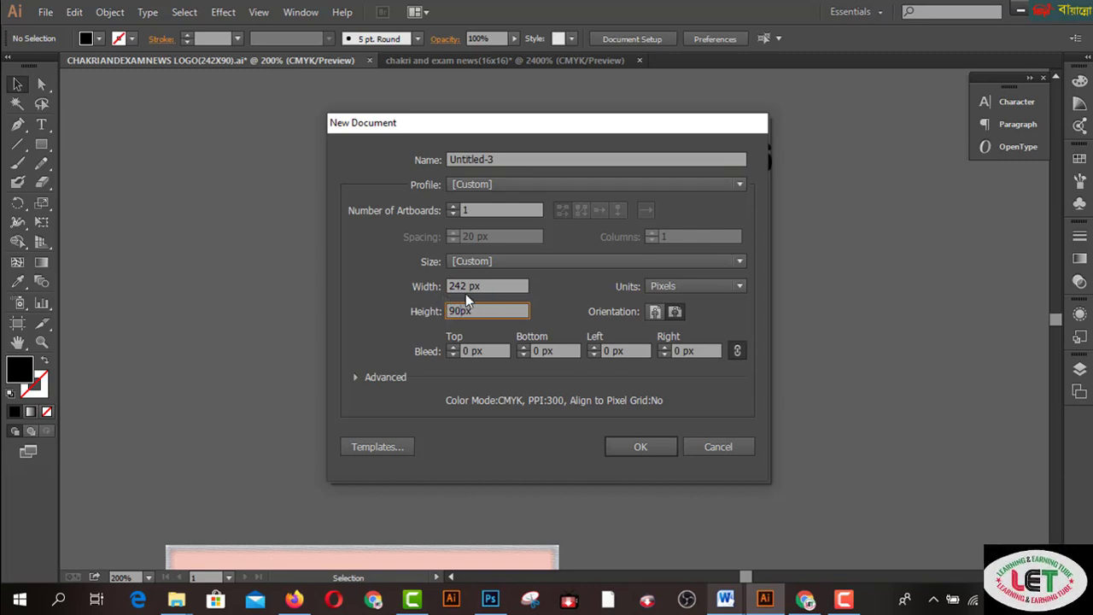
pyautogui.click(657, 446)
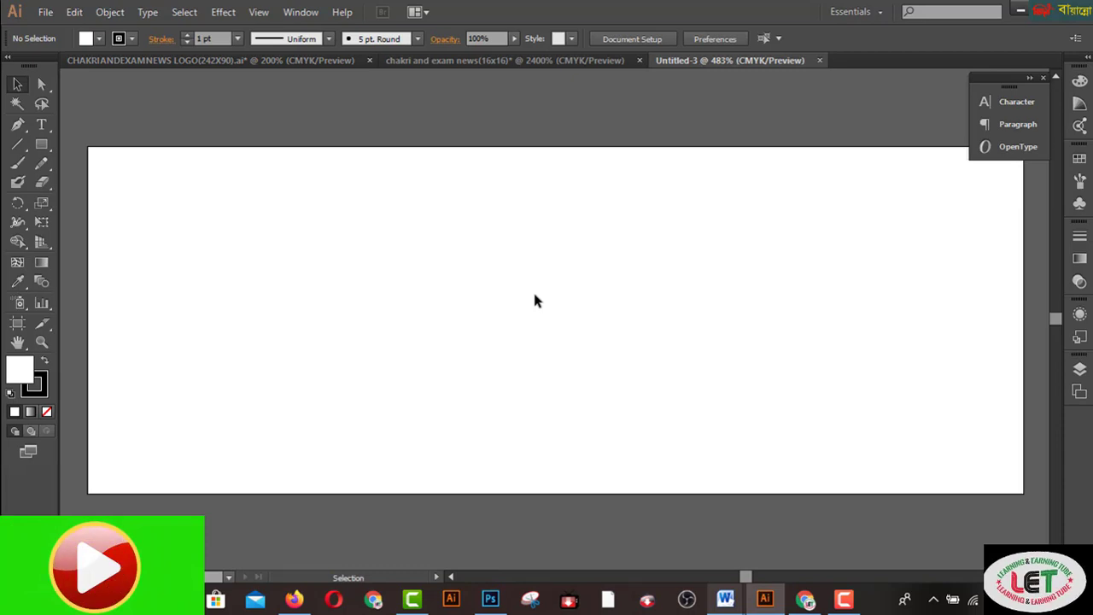
# Step: Return to the CHAKRIANDEXAMNEWS LOGO(242X90).ai document, then bring up the YouTube channel in Chrome
pyautogui.click(282, 62)
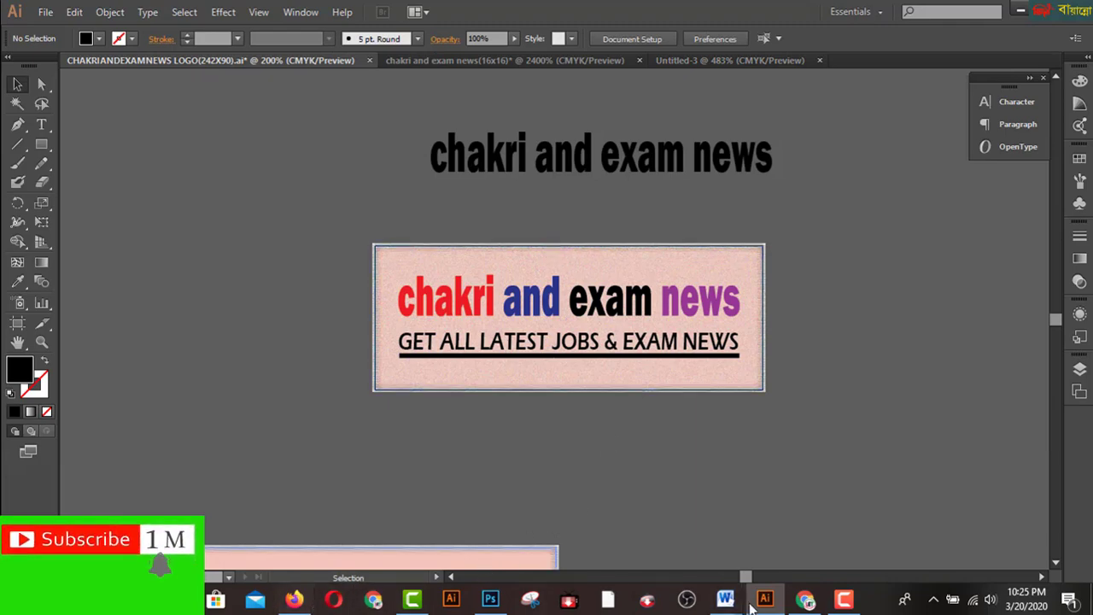
pyautogui.click(805, 600)
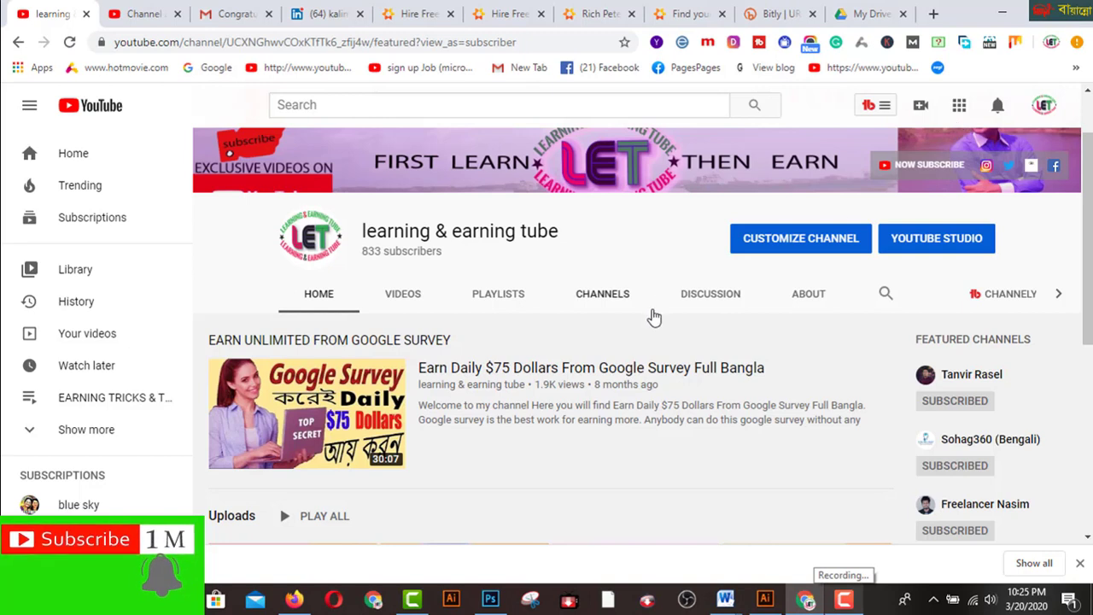
# Step: Minimize Chrome to return to the Illustrator logo document
pyautogui.click(1002, 13)
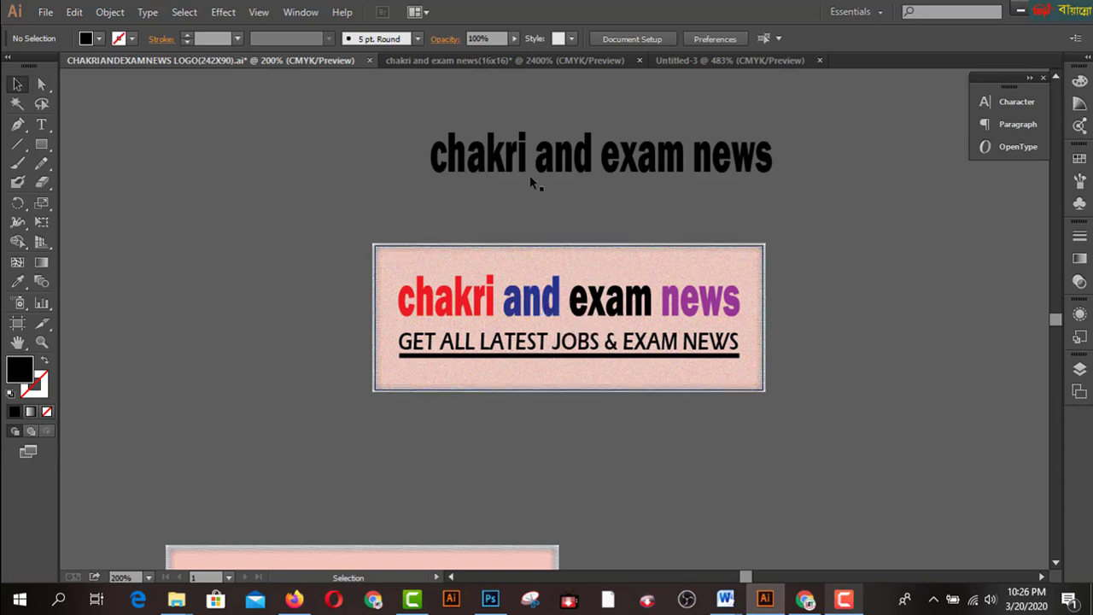
# Step: Select the 'chakri and exam news' headline and check its font in the Character panel
pyautogui.click(468, 156)
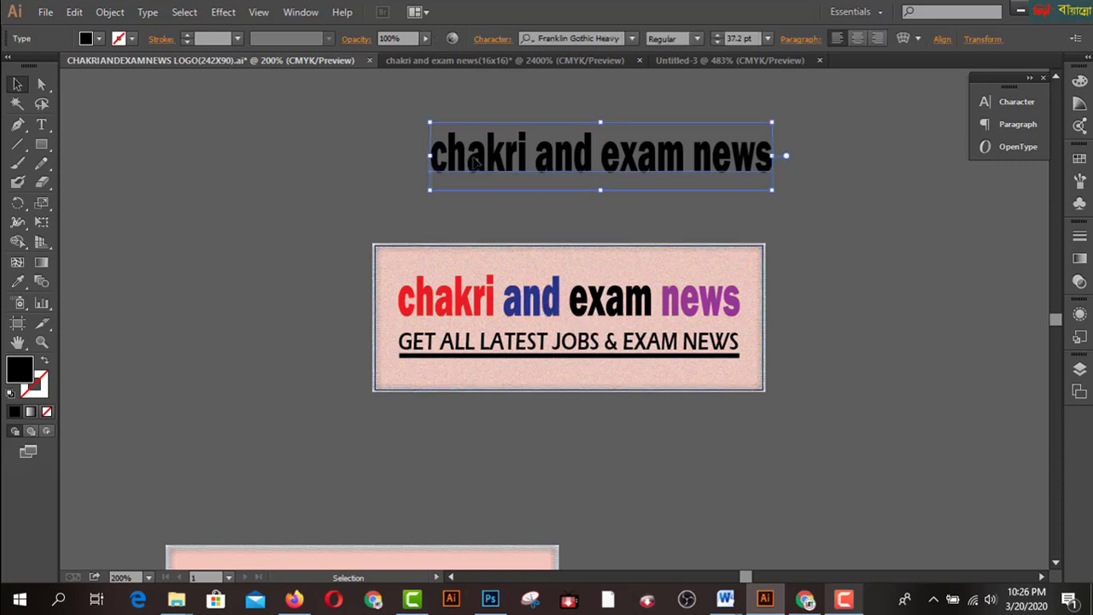
pyautogui.click(541, 266)
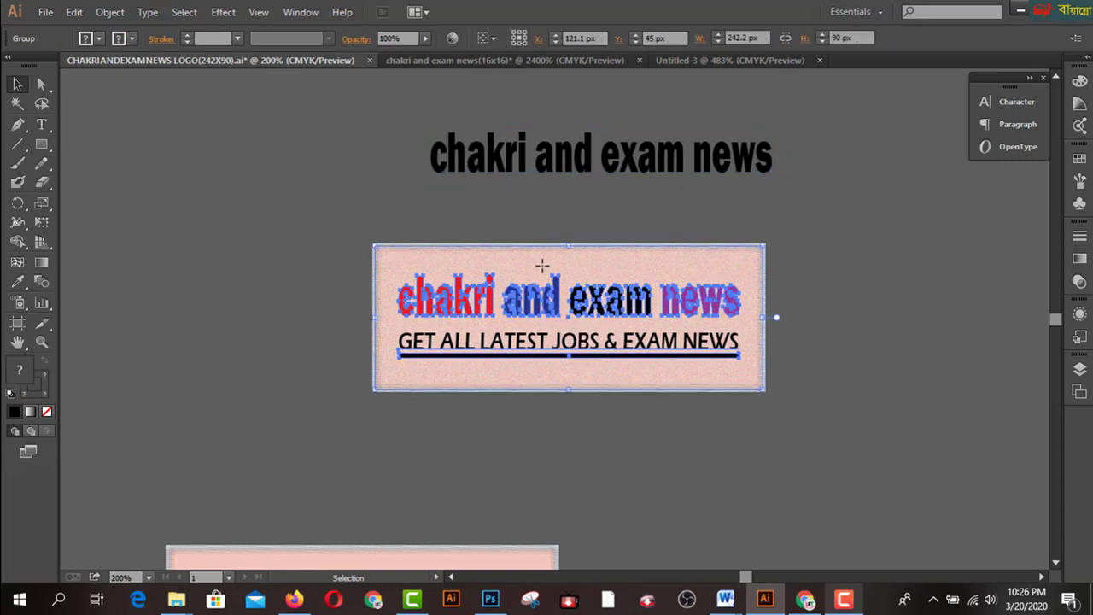
pyautogui.click(771, 296)
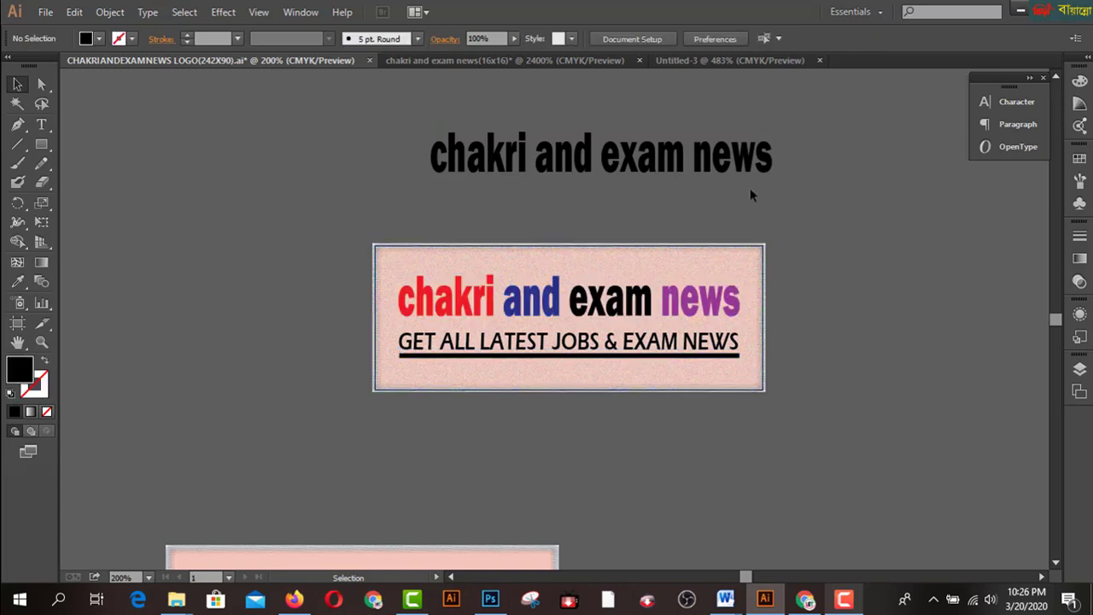
pyautogui.click(722, 154)
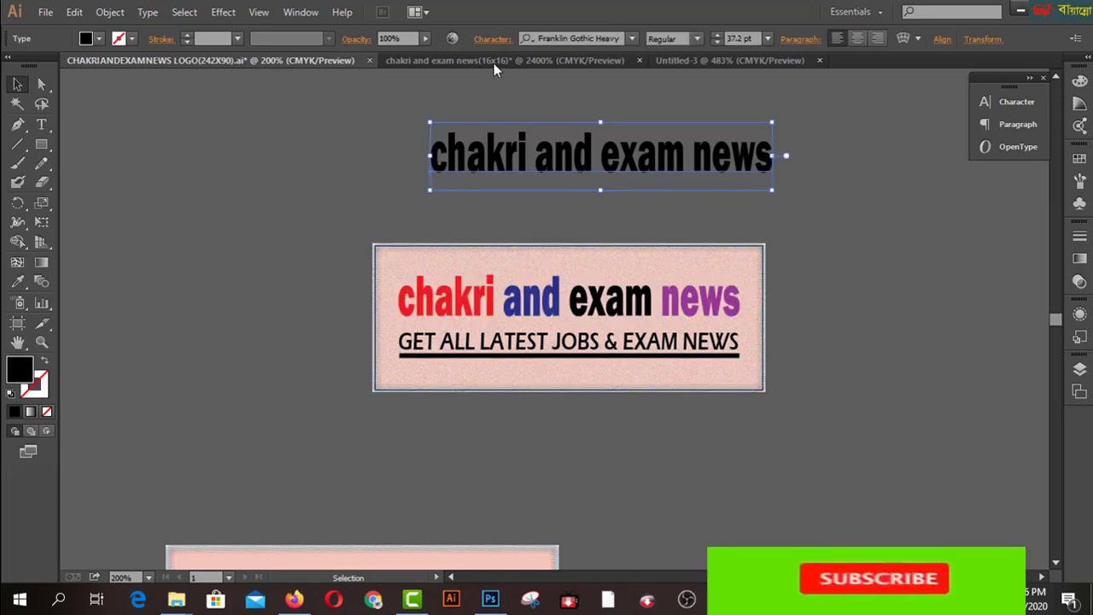
pyautogui.click(493, 39)
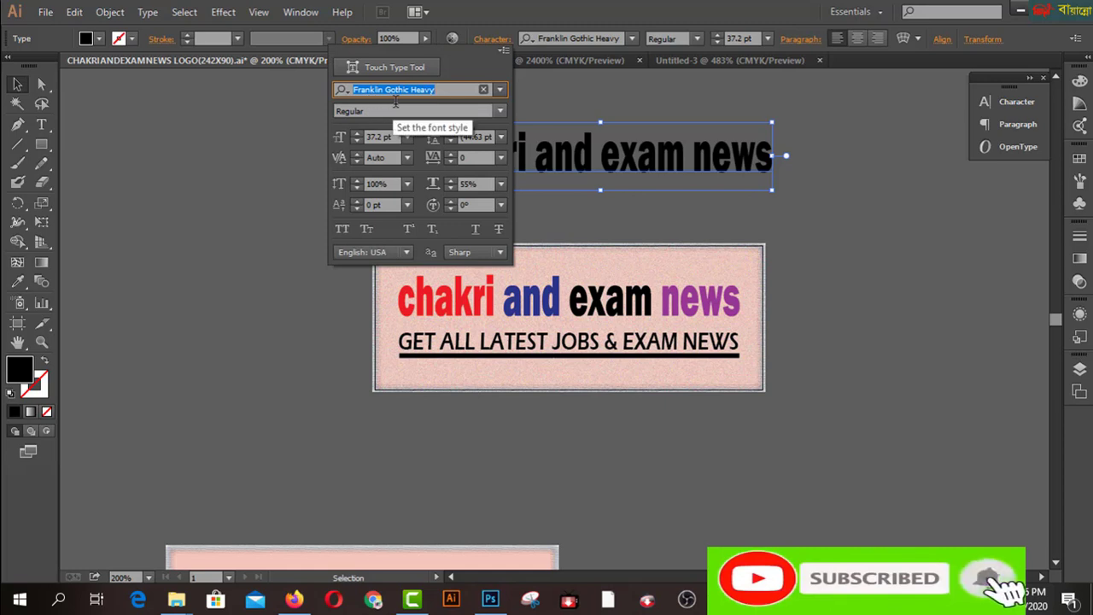
pyautogui.click(741, 100)
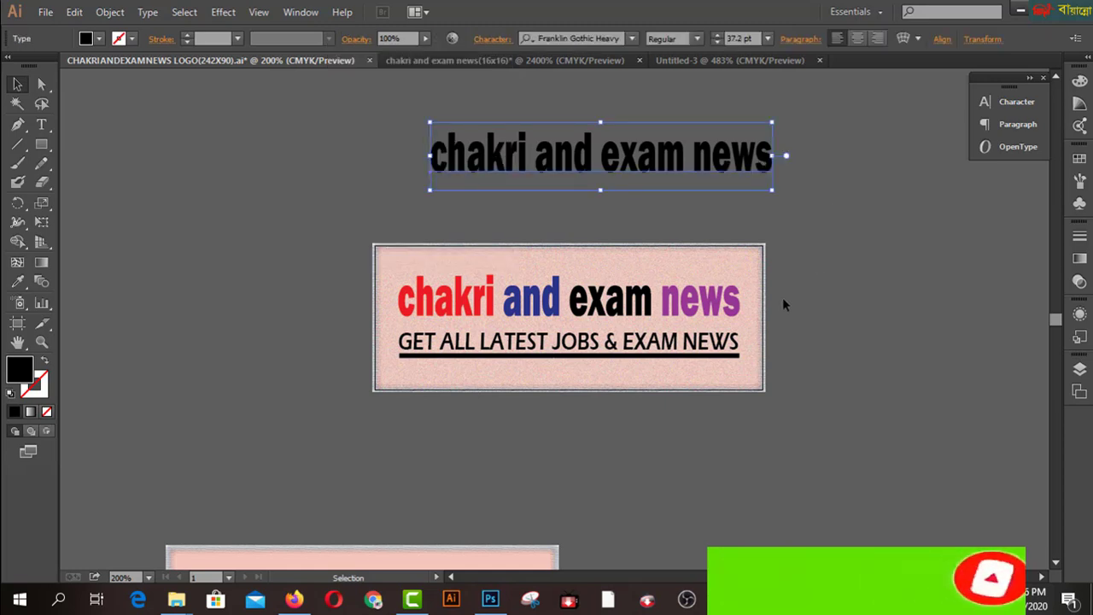
# Step: Select the pink banner logo group
pyautogui.click(734, 341)
pyautogui.scroll(-1, 743, 346)
pyautogui.hotkey('ctrl', 'shift', 'a')
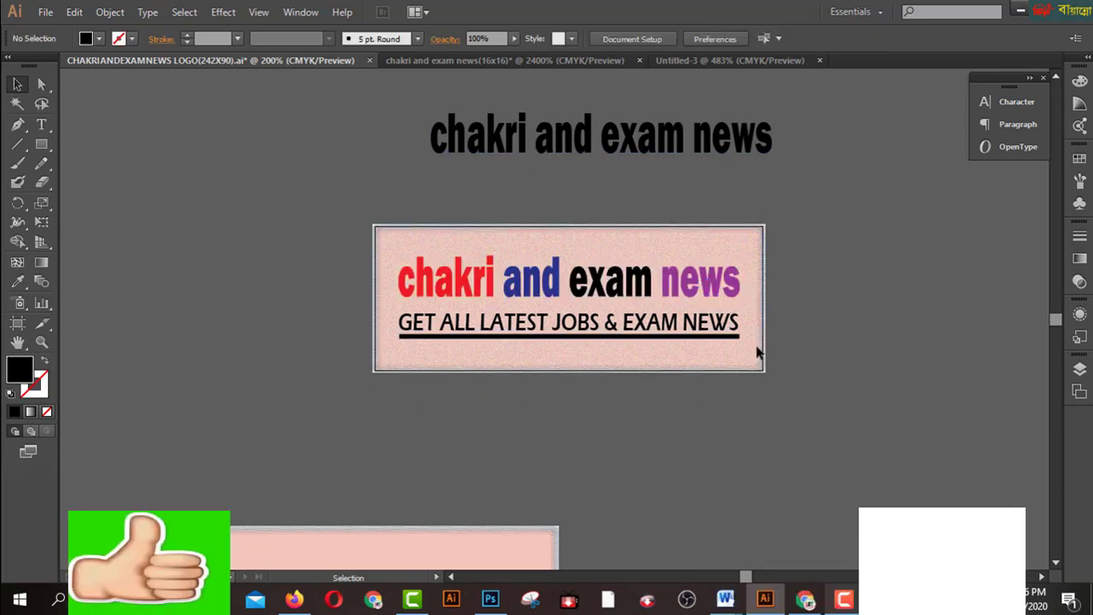
pyautogui.click(757, 352)
pyautogui.scroll(-1, 769, 342)
pyautogui.click(785, 251)
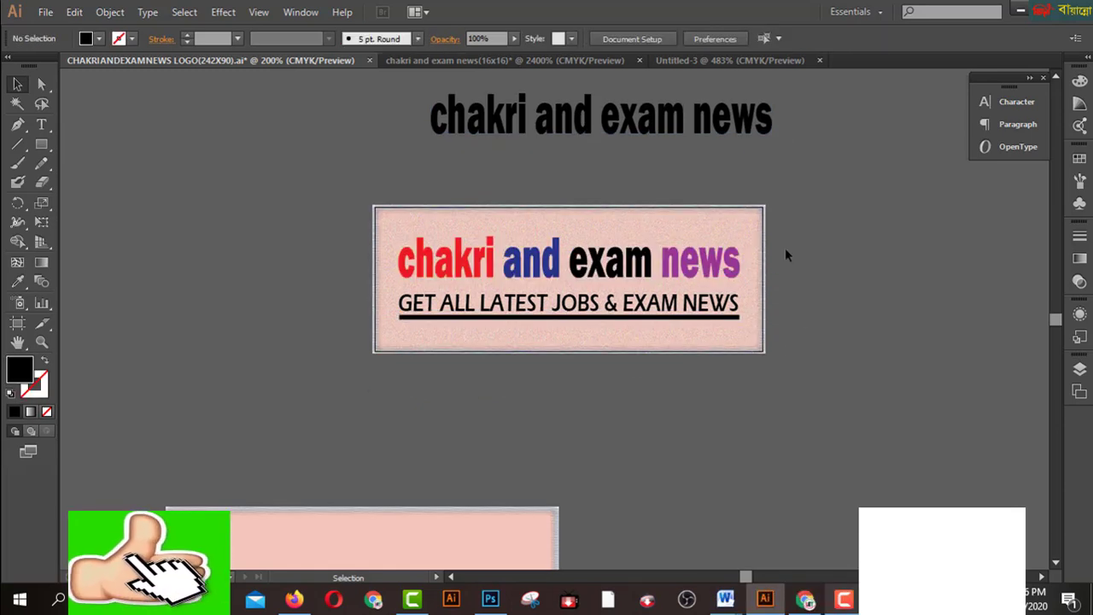
pyautogui.click(754, 227)
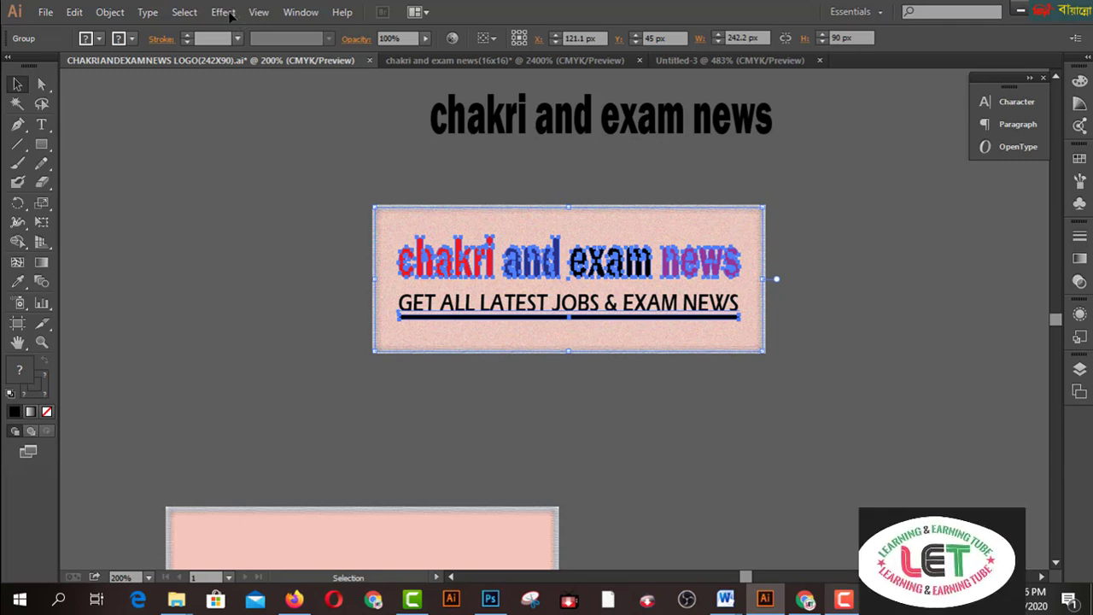
# Step: Browse the Effect menu's Brush Strokes list without applying anything, then deselect the logo
pyautogui.click(224, 12)
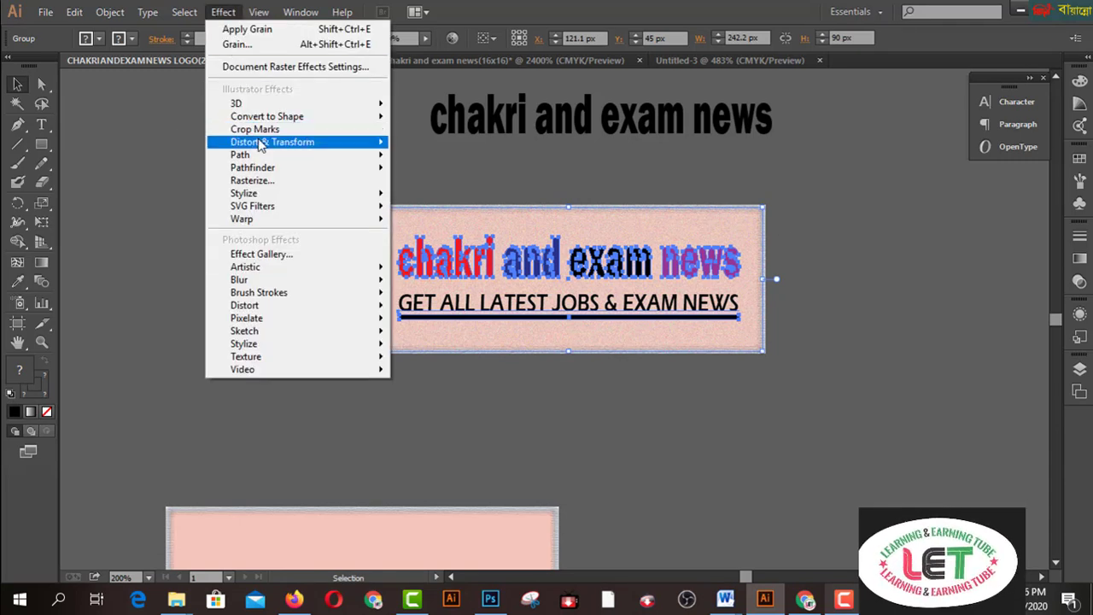
pyautogui.moveTo(261, 145)
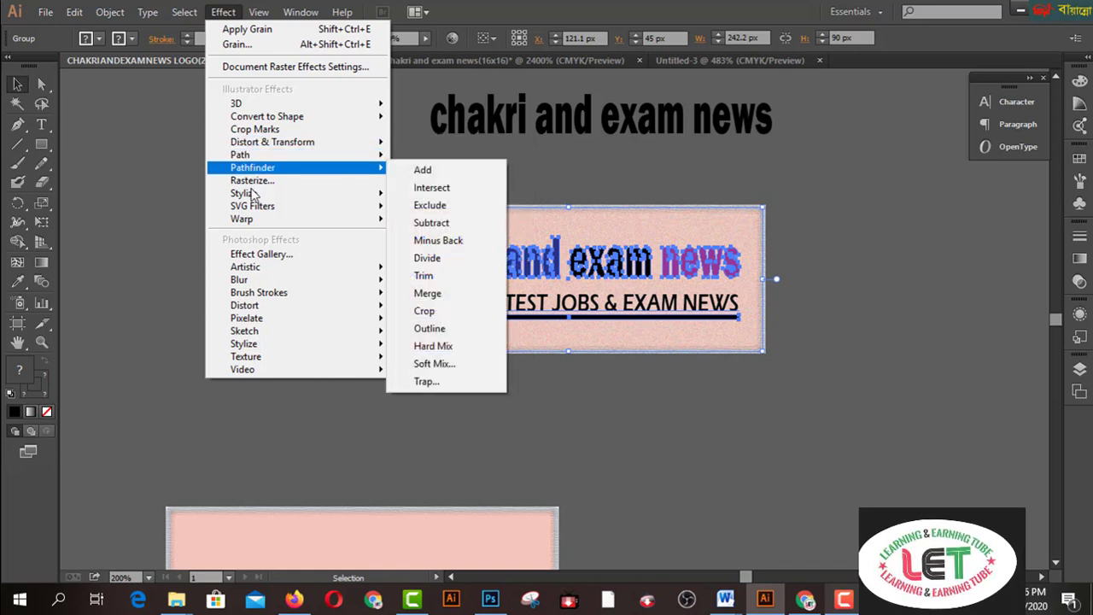
pyautogui.moveTo(253, 196)
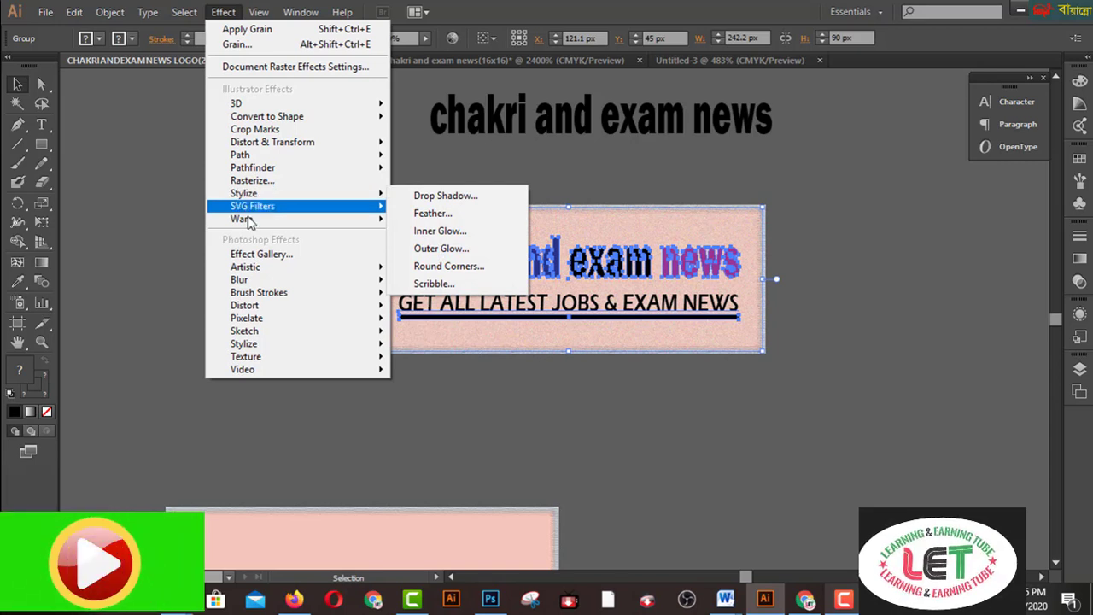
pyautogui.moveTo(252, 268)
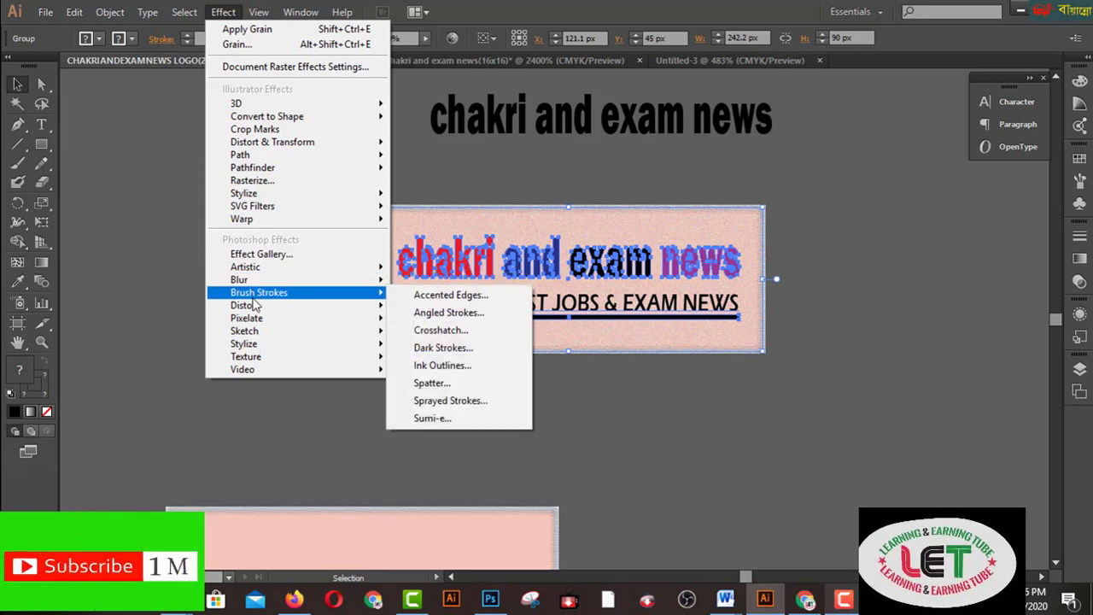
pyautogui.click(505, 159)
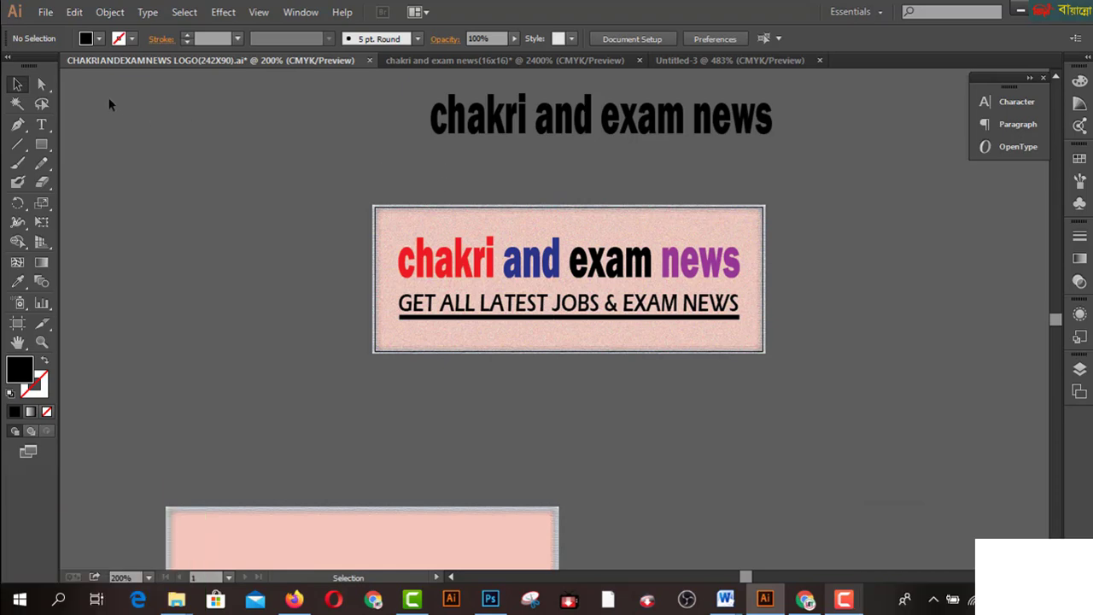
# Step: Abandon Save As and open Save for Web, showing JPEG High at 60% quality
pyautogui.click(46, 14)
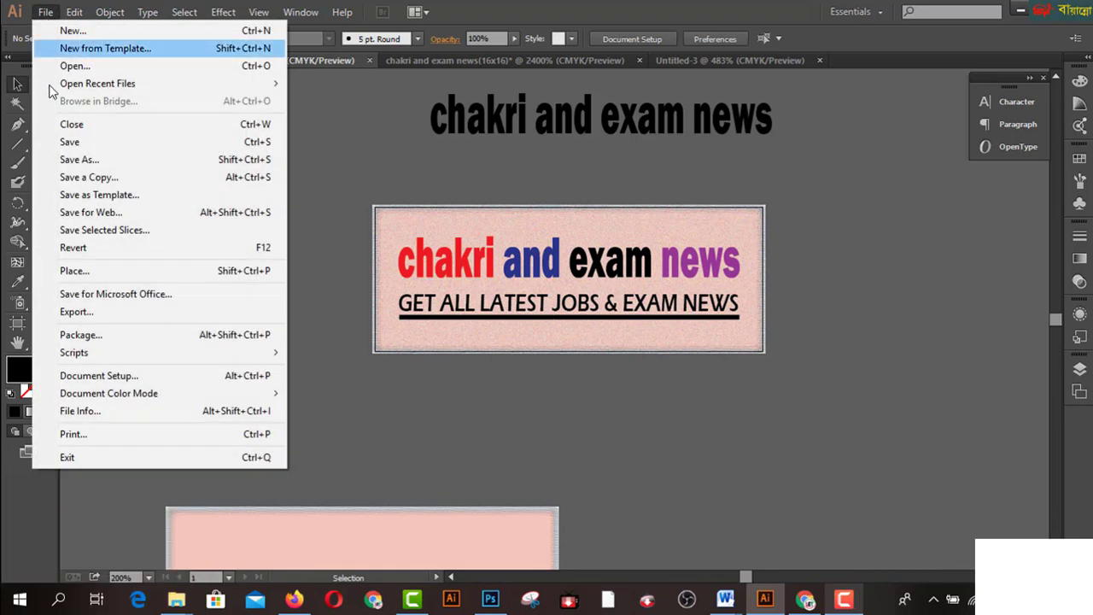
pyautogui.click(73, 161)
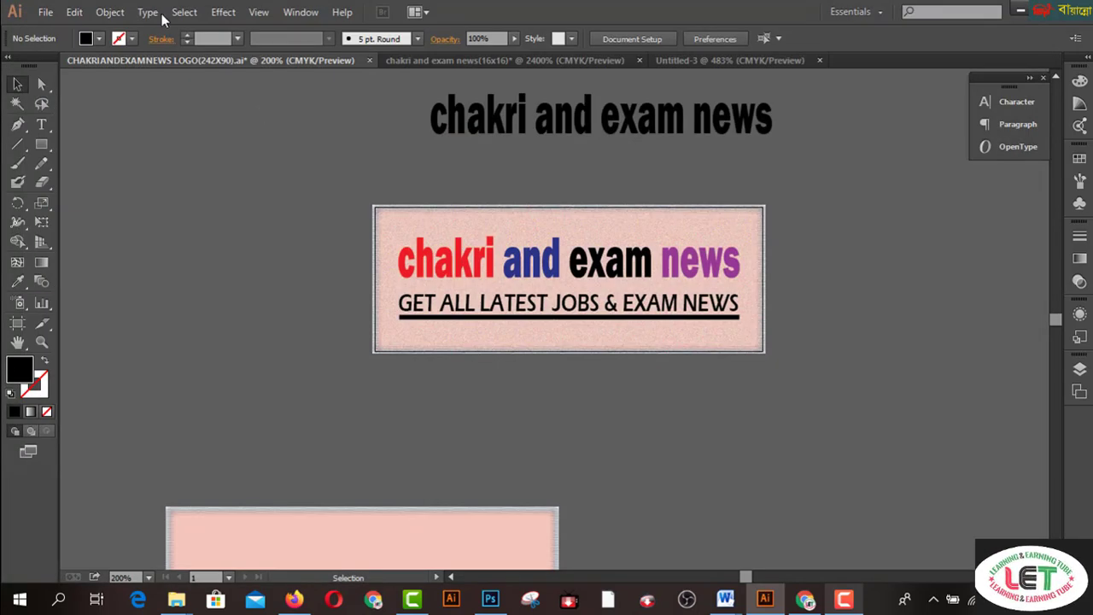
pyautogui.click(46, 13)
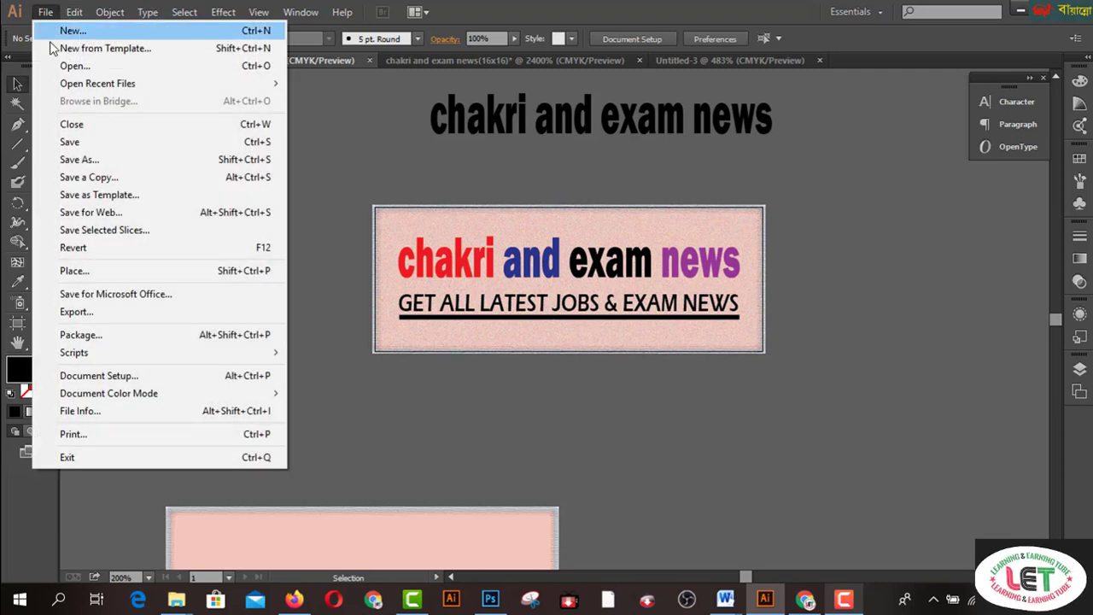
pyautogui.click(94, 213)
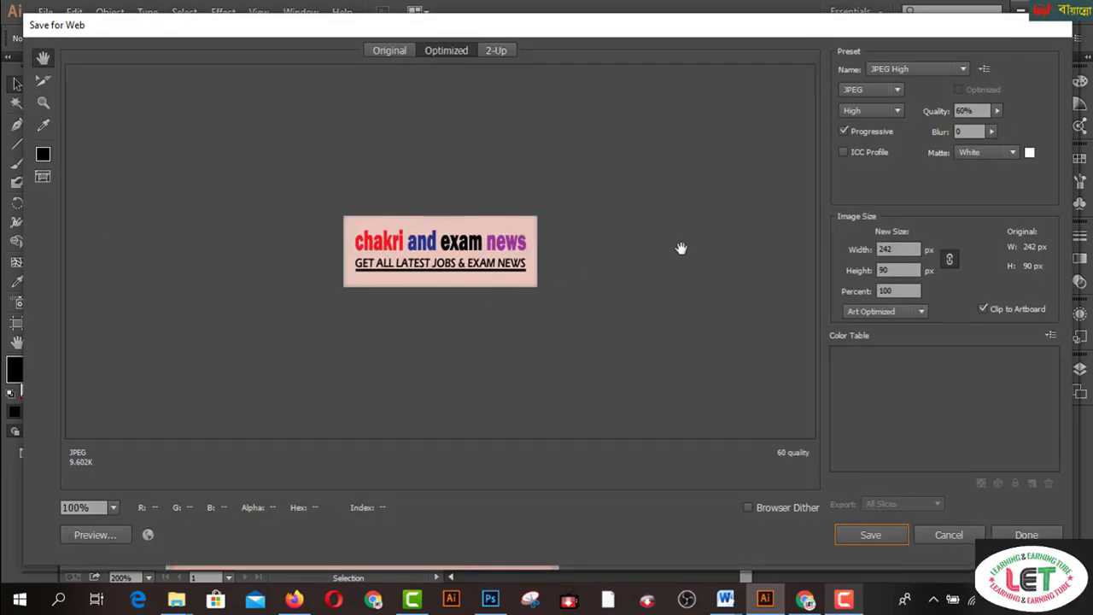
# Step: Save the logo as JPEG 'CHAKRIANDEXAMNEWS-LOGO(242X90)' on the Desktop, then switch to Blogger's Layout page
pyautogui.click(897, 90)
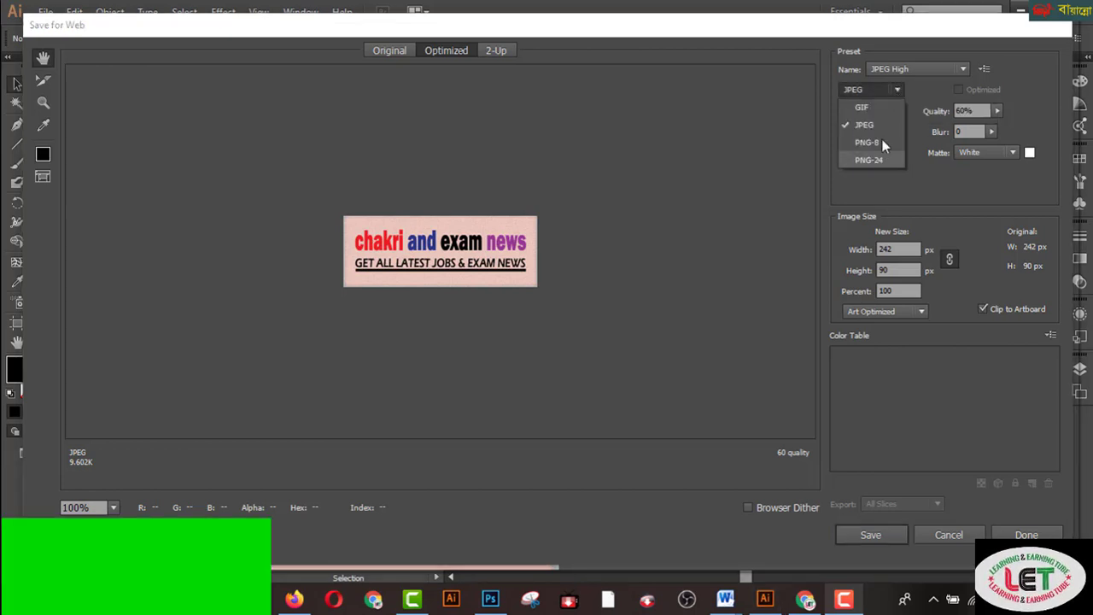
pyautogui.click(897, 91)
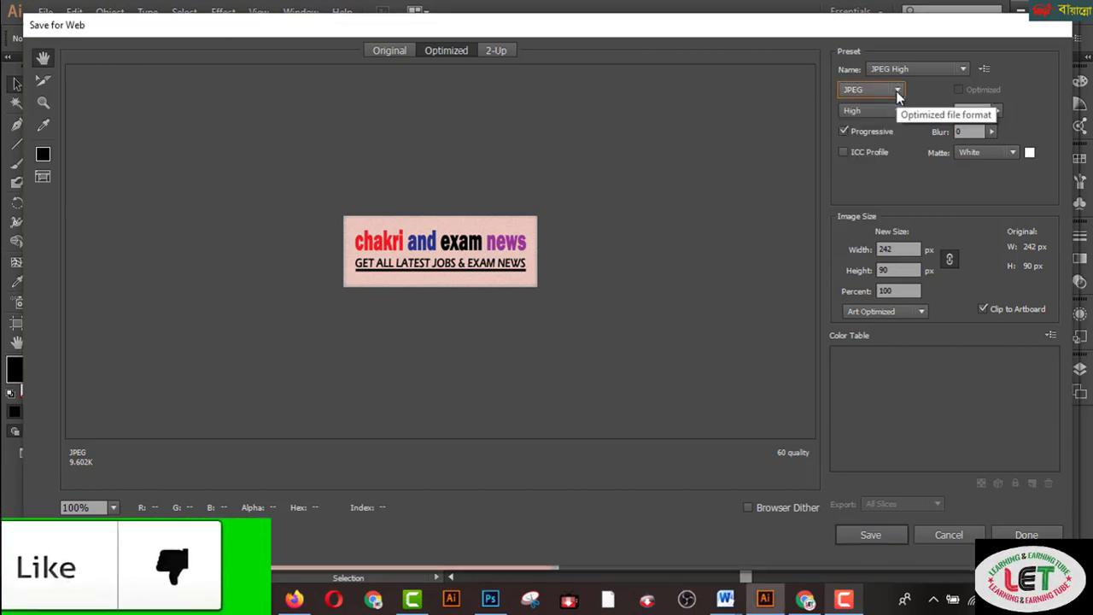
pyautogui.click(871, 536)
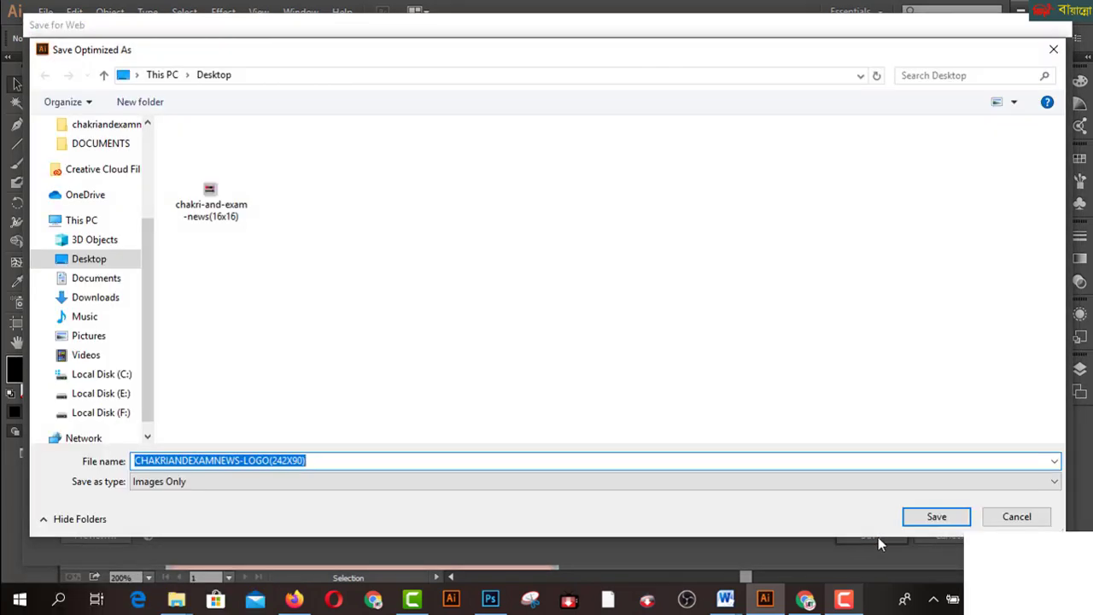
pyautogui.click(359, 356)
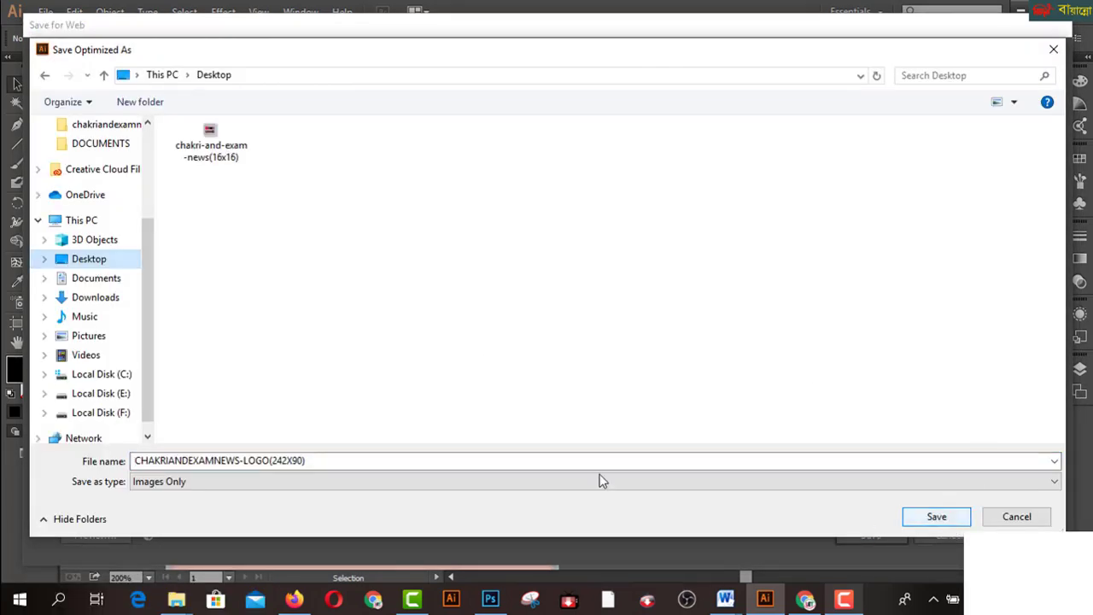
pyautogui.click(311, 461)
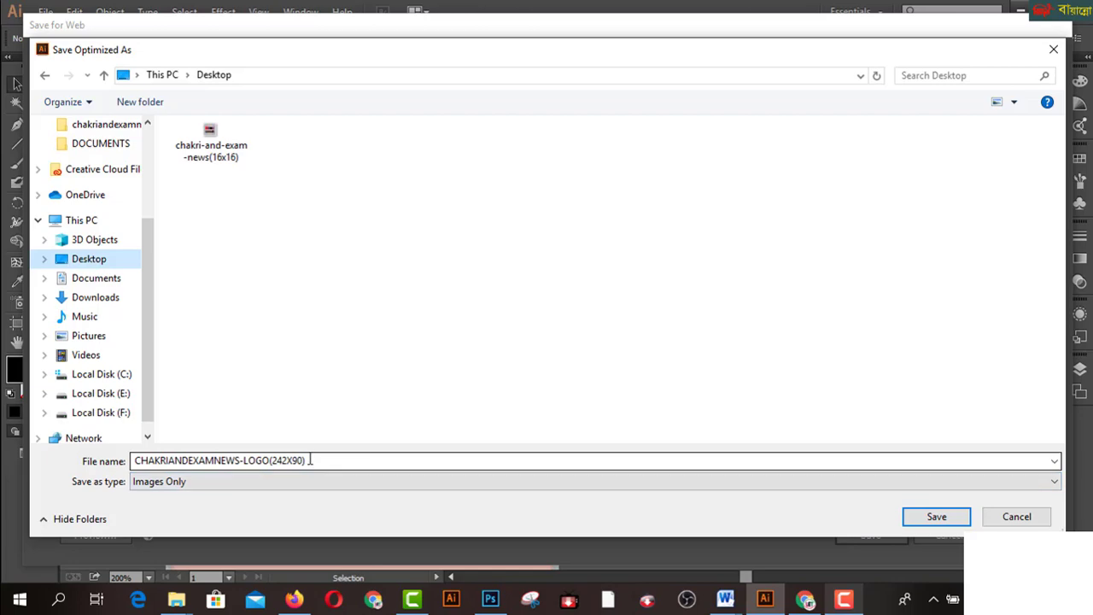
pyautogui.click(944, 516)
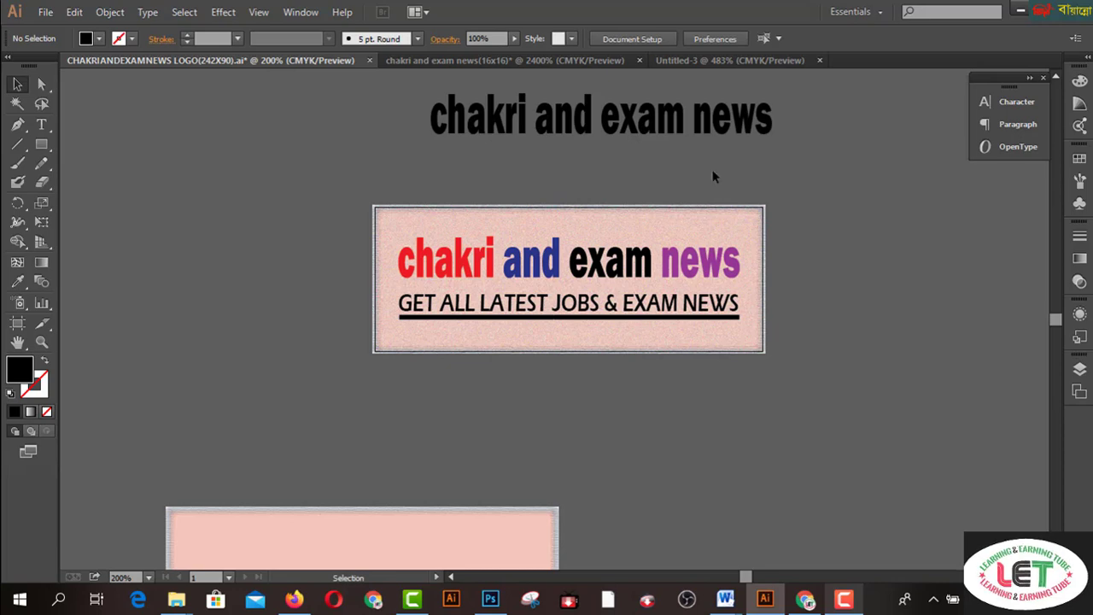
pyautogui.click(294, 599)
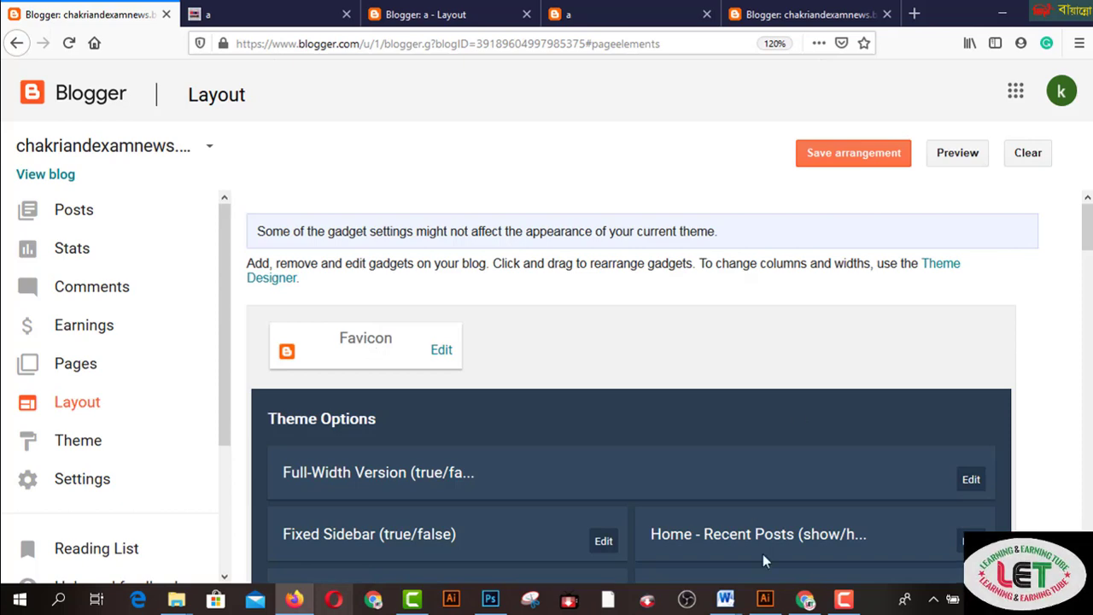
# Step: Return to Illustrator and show the 'chakri and exam news(16x16)' favicon document
pyautogui.click(766, 597)
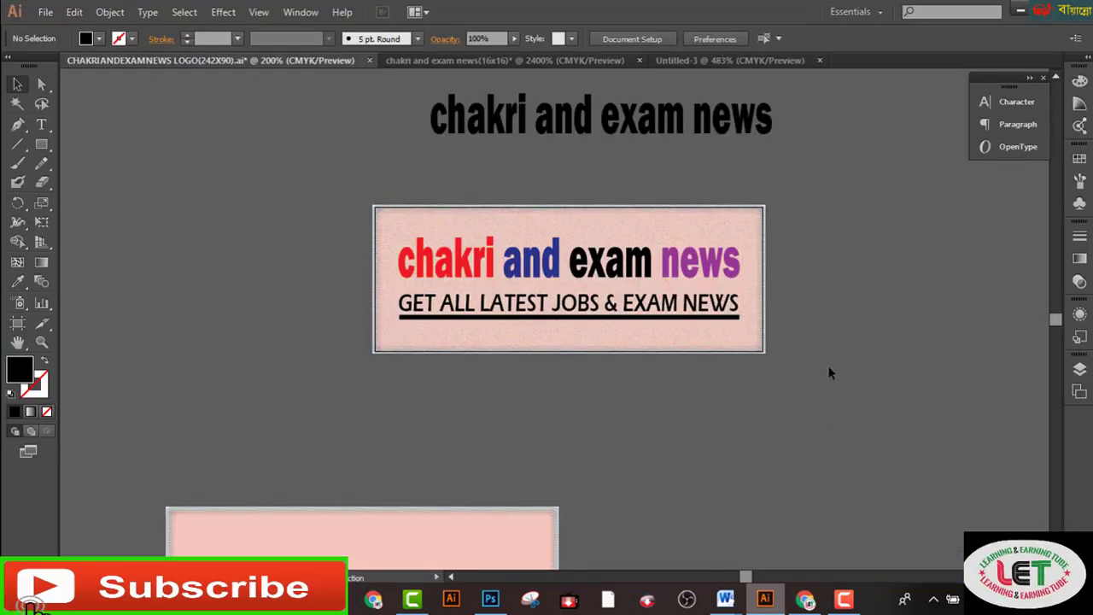
pyautogui.click(744, 61)
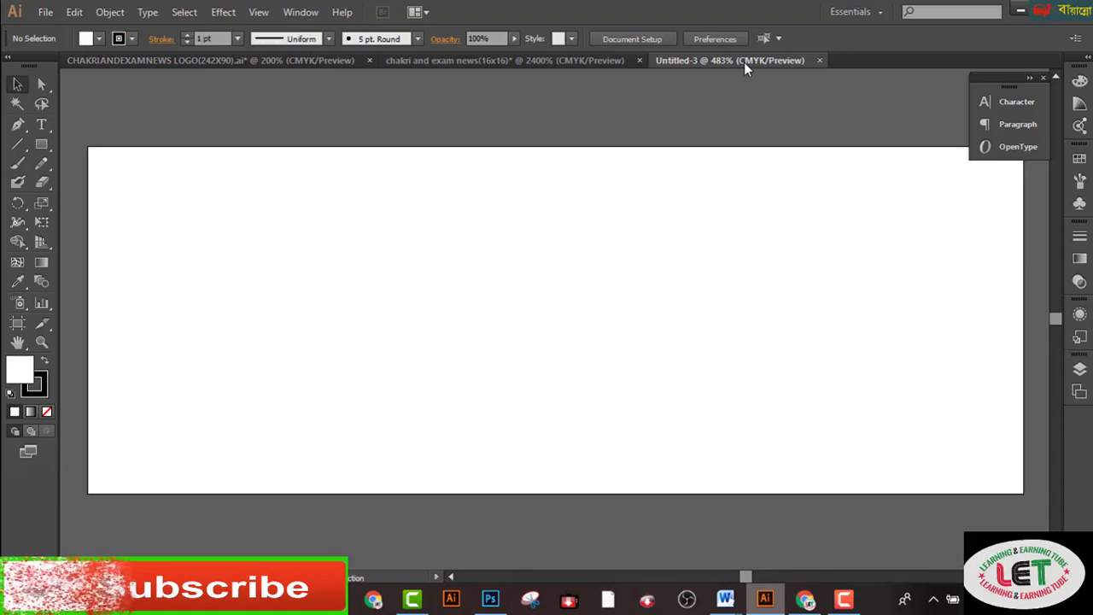
pyautogui.click(423, 61)
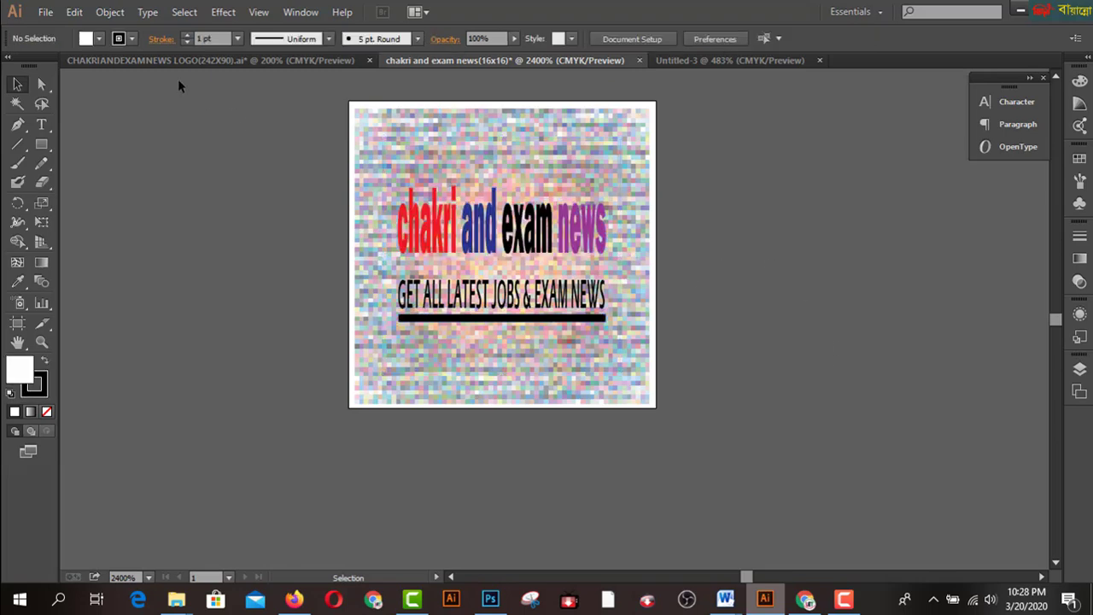
# Step: Save the 16×16 favicon for web as JPEG '1chakri-and-exam-news(16x16)' on the Desktop
pyautogui.click(46, 13)
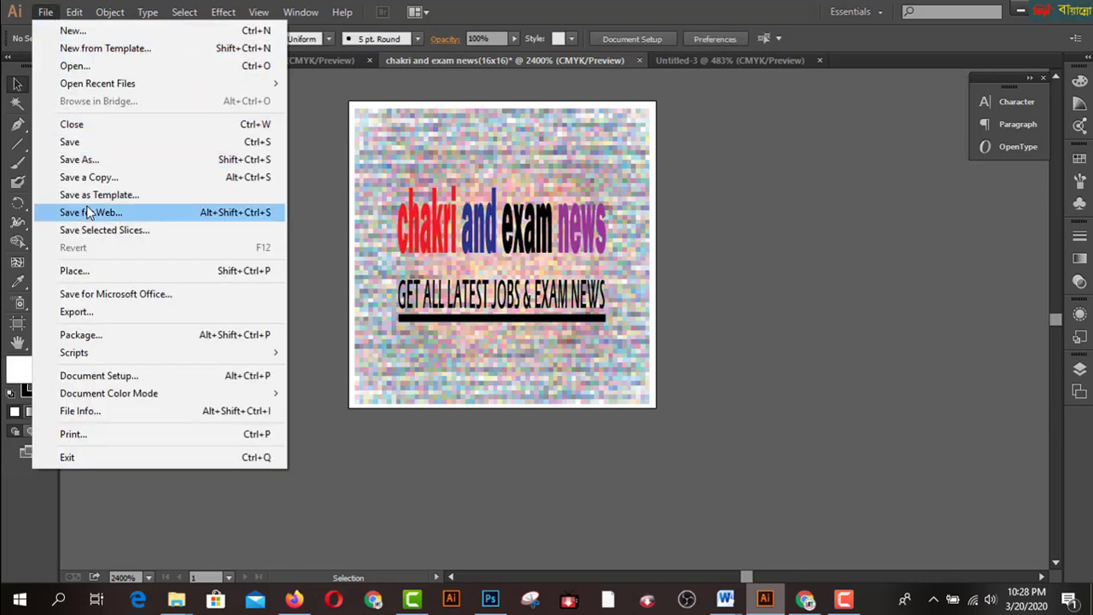
pyautogui.click(99, 212)
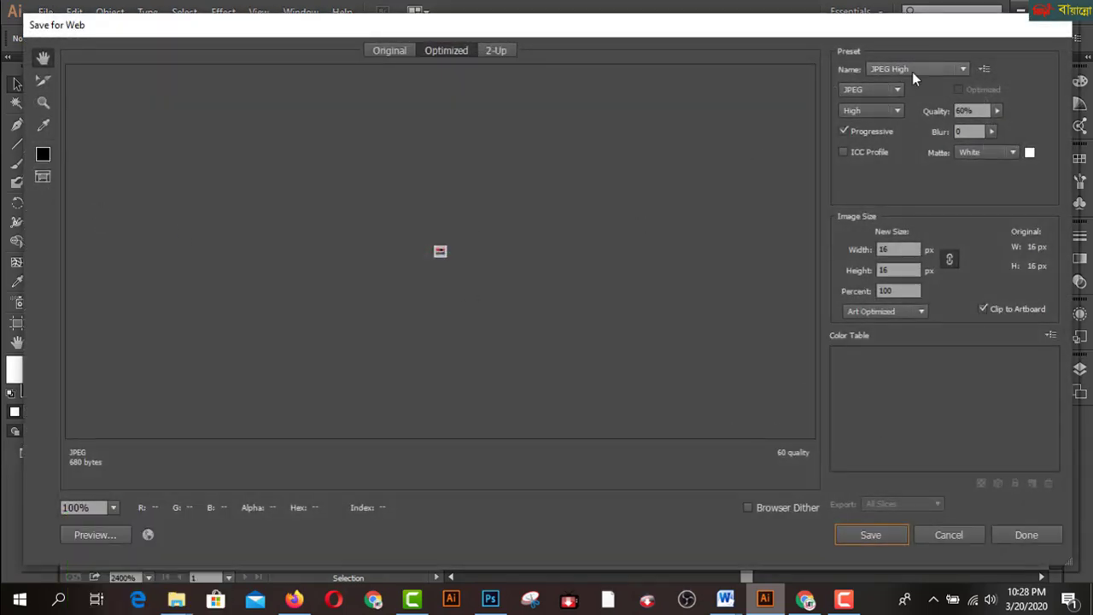
pyautogui.click(870, 537)
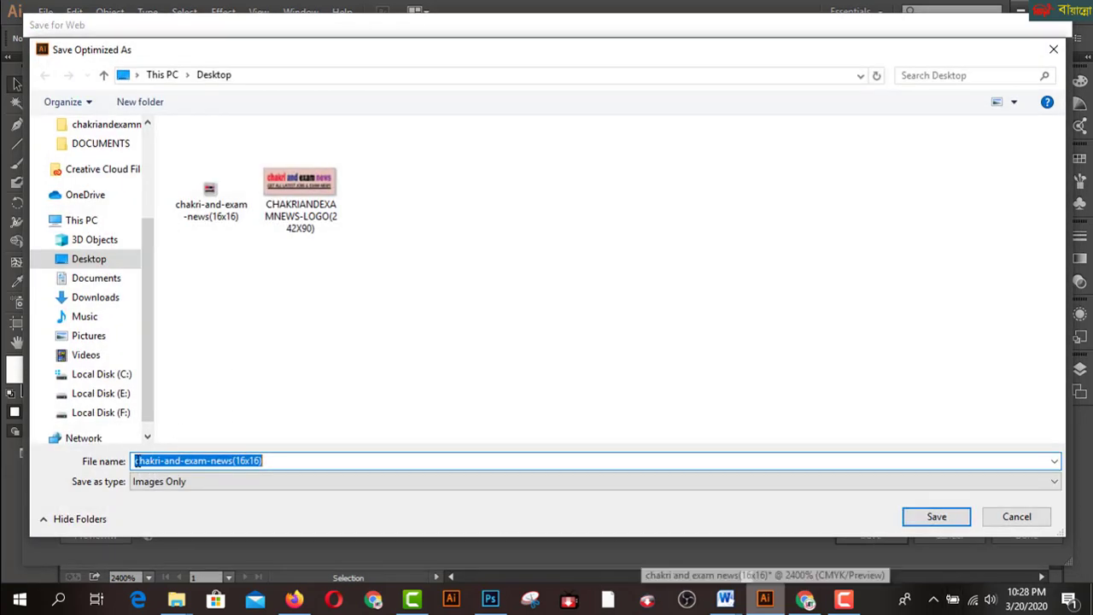
pyautogui.click(135, 461)
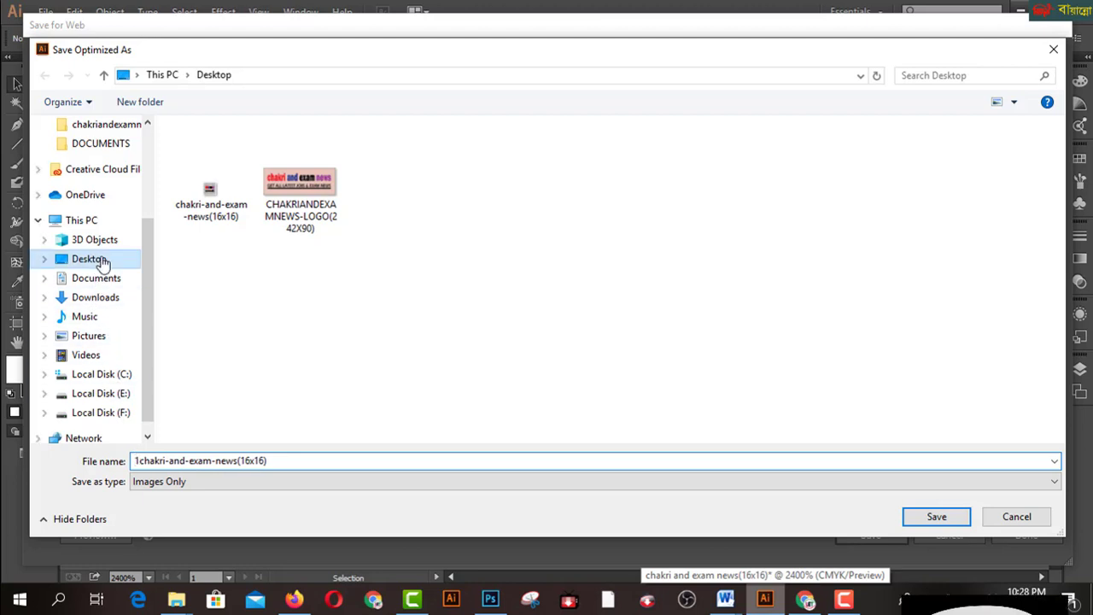
pyautogui.click(67, 260)
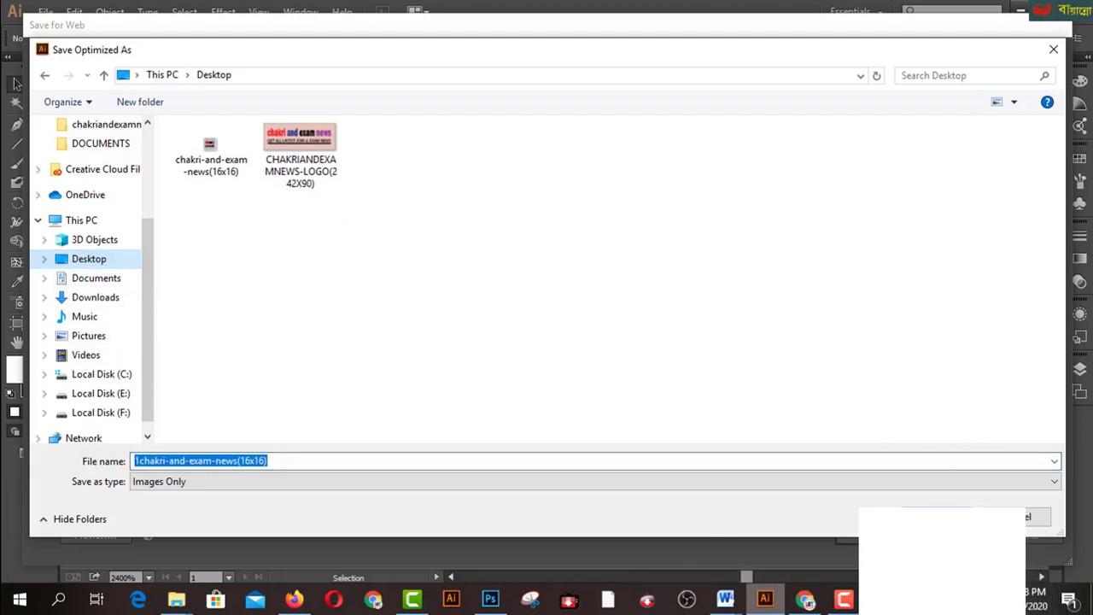
pyautogui.press('Return')
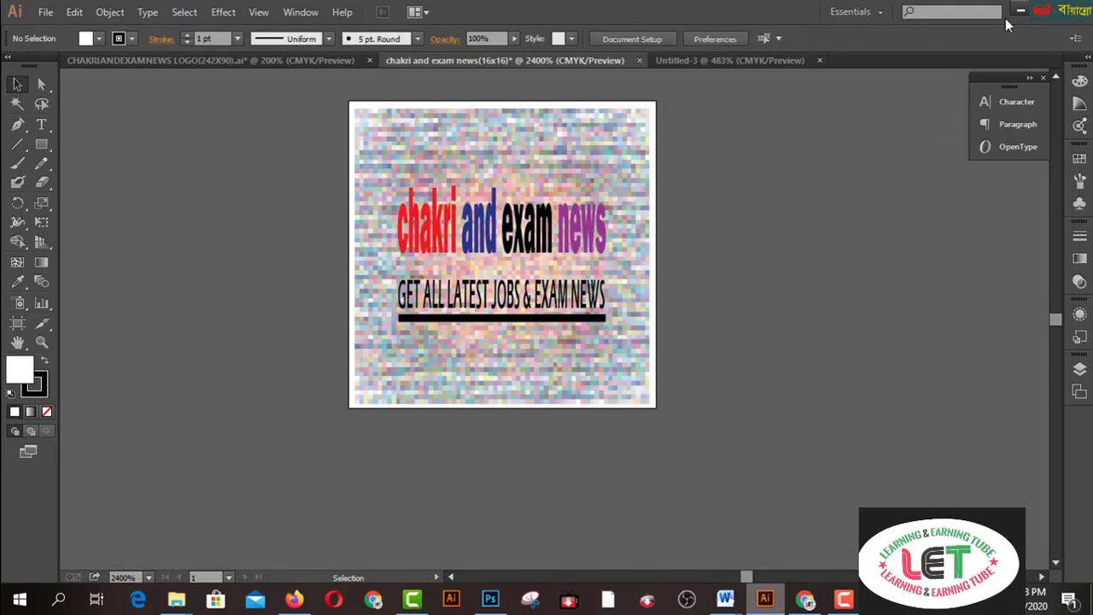
# Step: Back in Blogger, upload 1chakri-and-exam-news(16x16).jpg in Configure Favicon and save it
pyautogui.click(1022, 11)
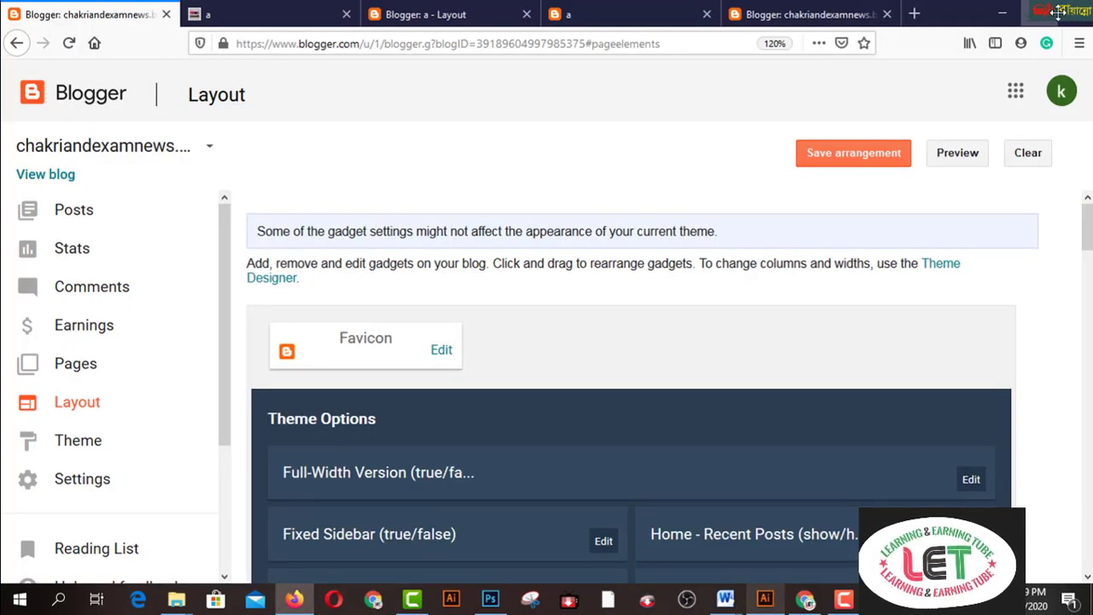
pyautogui.scroll(-2, 766, 282)
pyautogui.scroll(1, 766, 282)
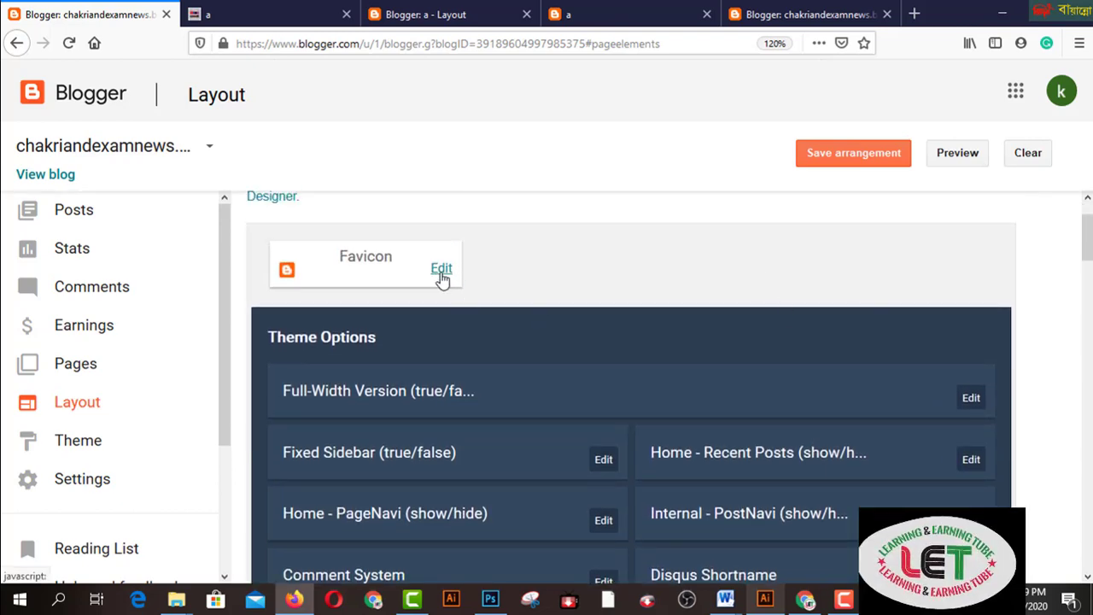
pyautogui.click(442, 270)
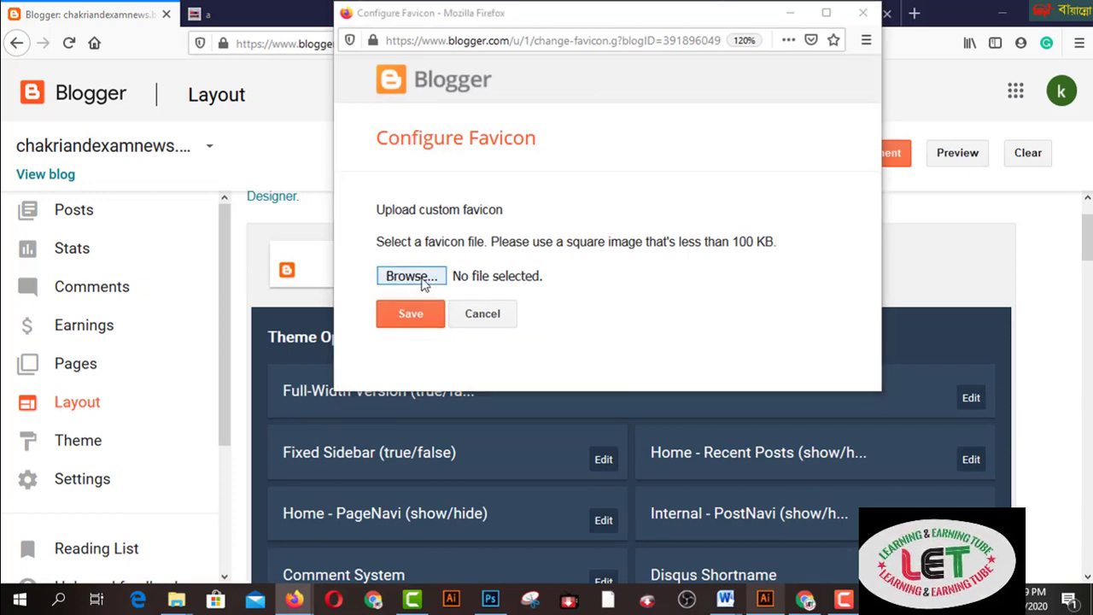
pyautogui.click(410, 278)
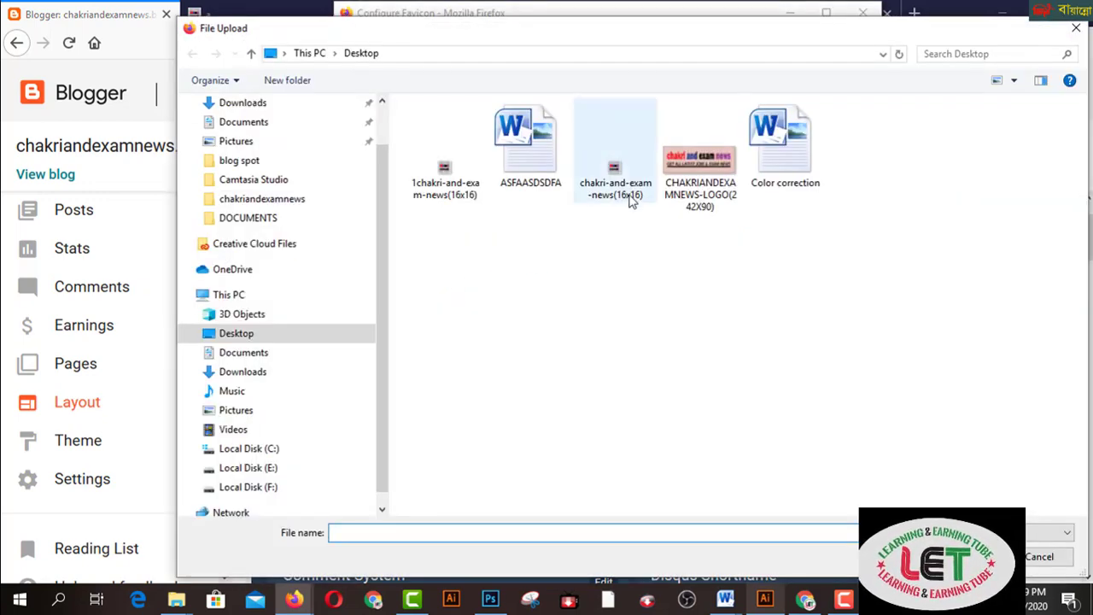
pyautogui.click(460, 195)
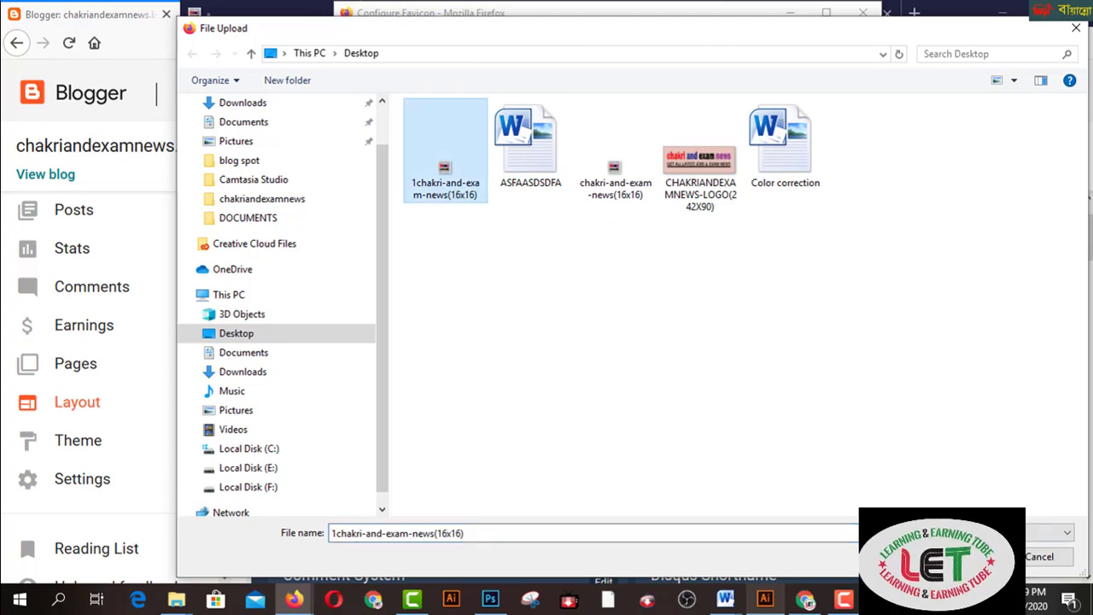
pyautogui.press('Return')
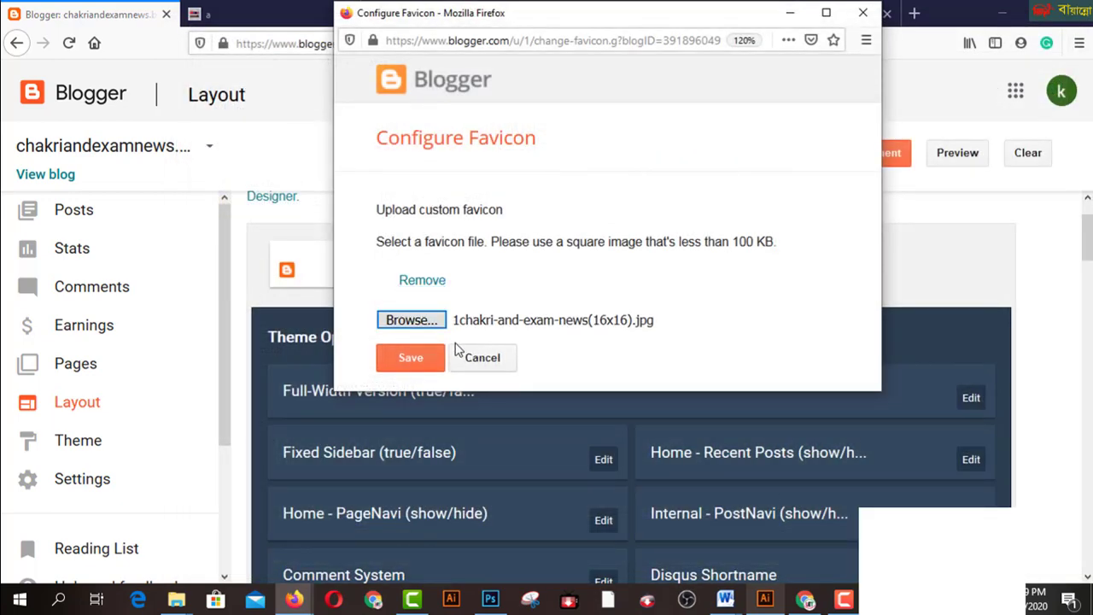
pyautogui.click(411, 358)
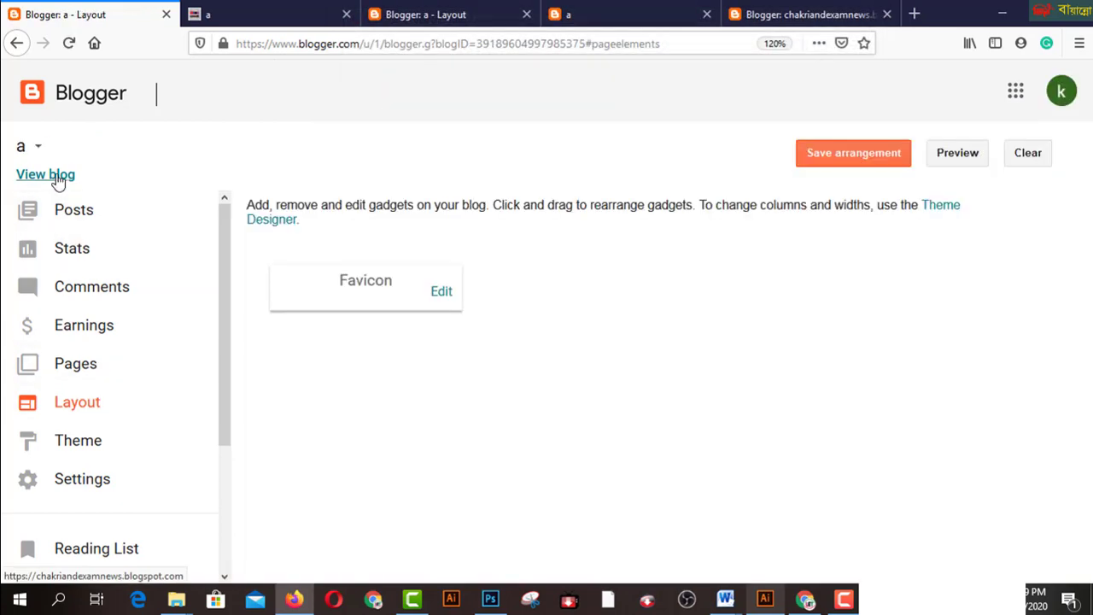
# Step: Edit the Logo (Header) gadget and remove the existing NEEDMAG header image
pyautogui.rightClick(55, 176)
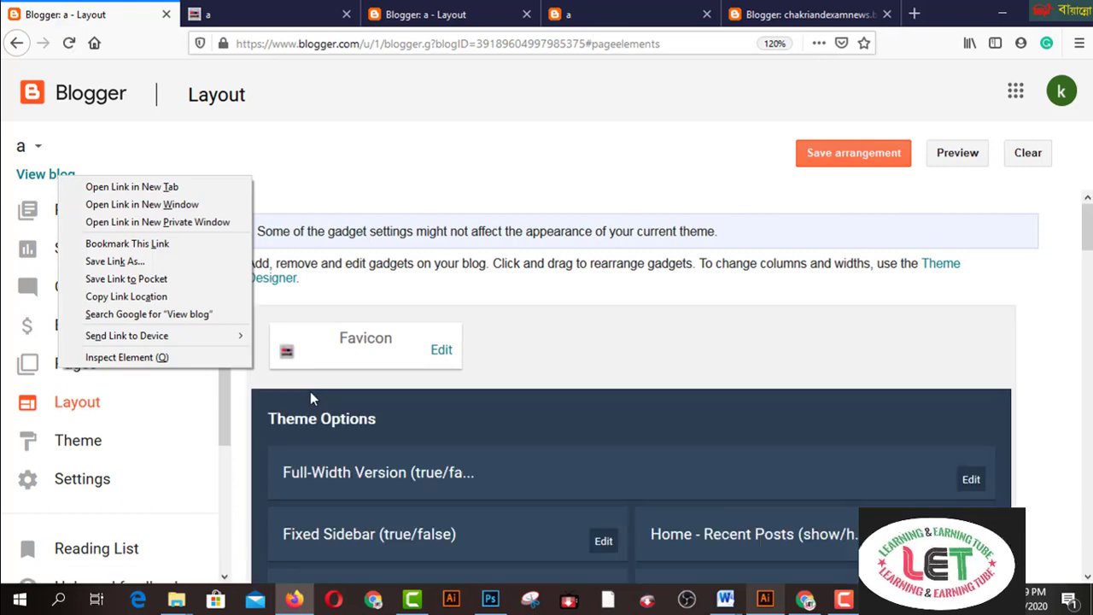
pyautogui.click(581, 364)
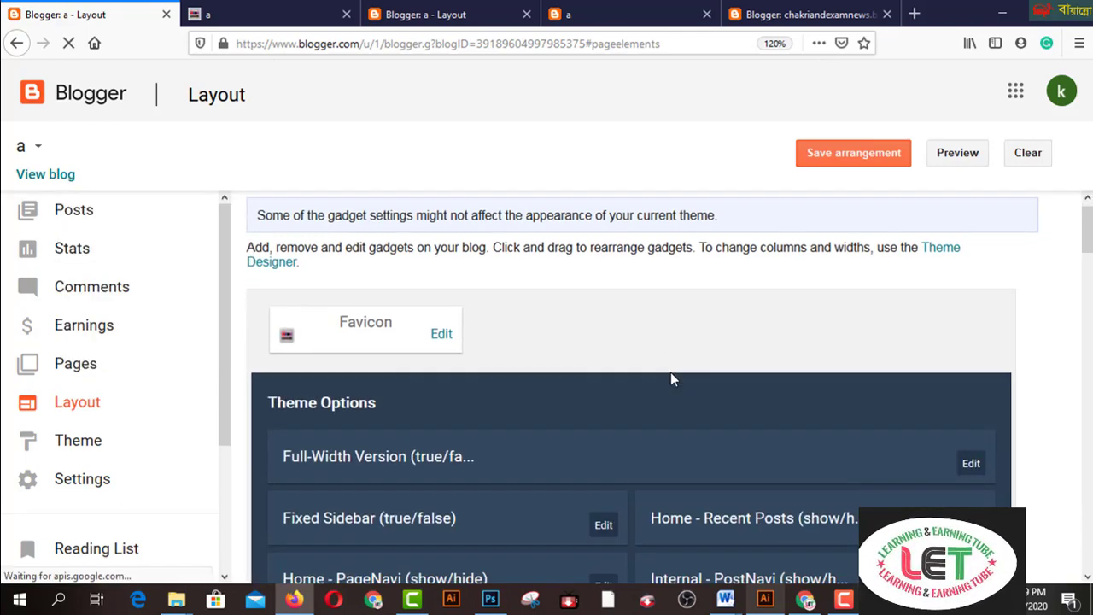
pyautogui.scroll(-5, 671, 376)
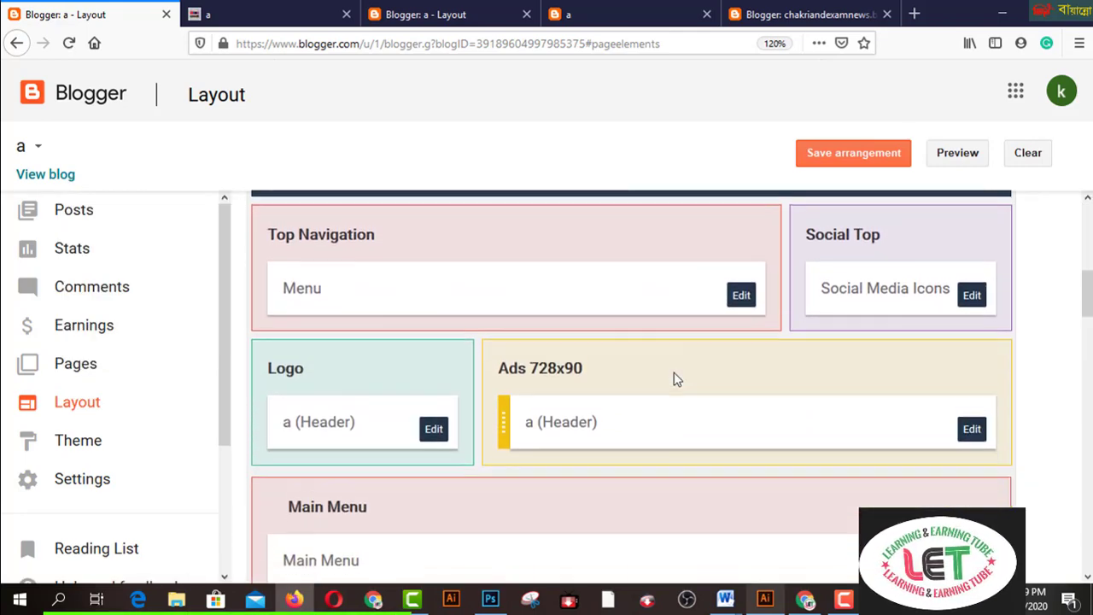
pyautogui.scroll(-1, 675, 379)
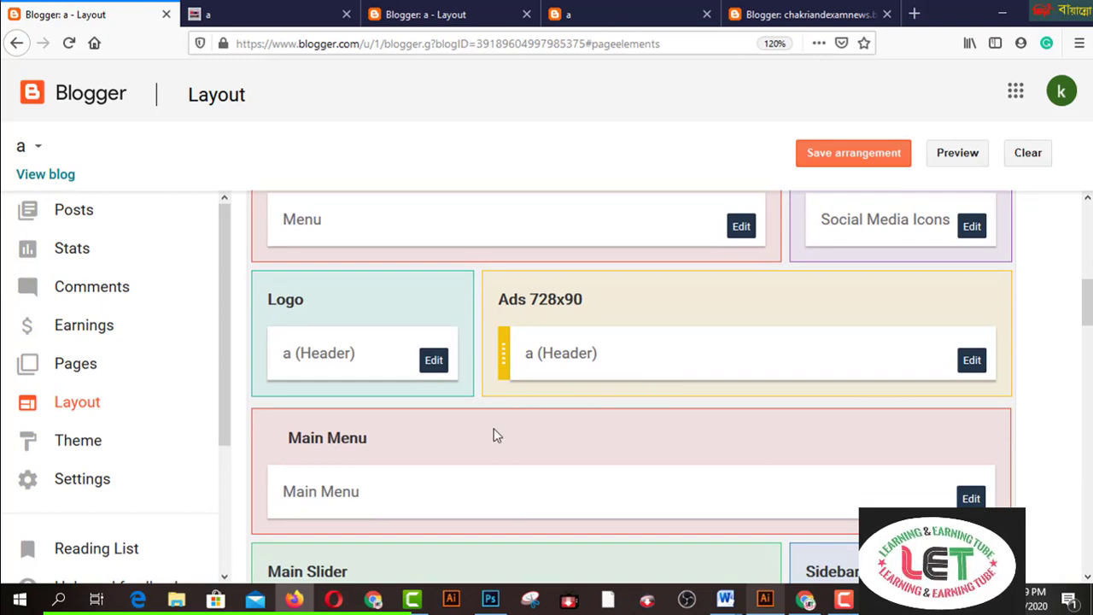
pyautogui.click(434, 360)
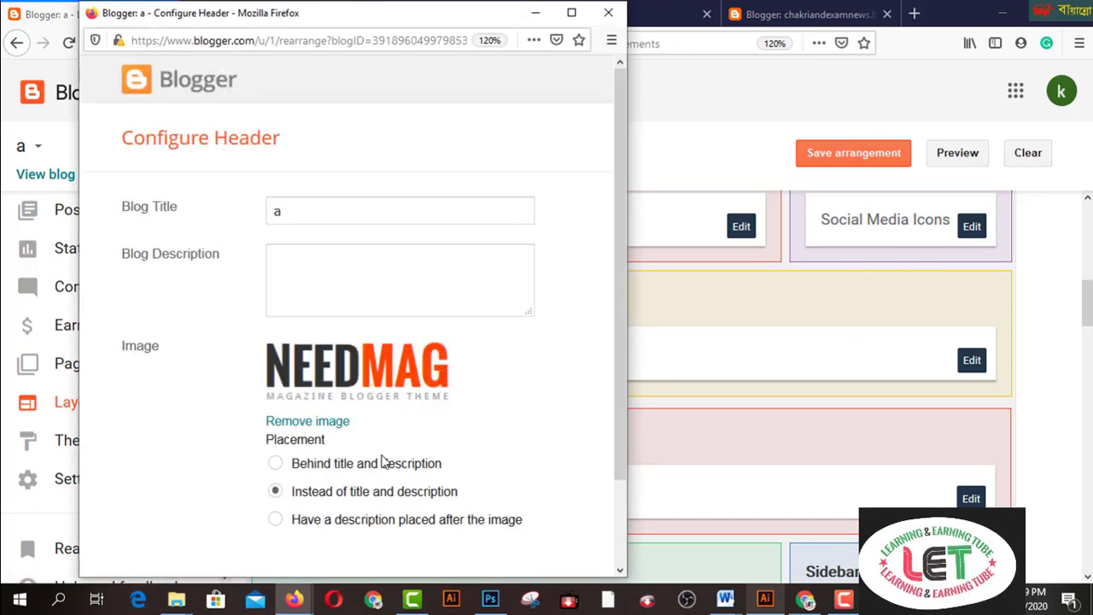
pyautogui.click(324, 422)
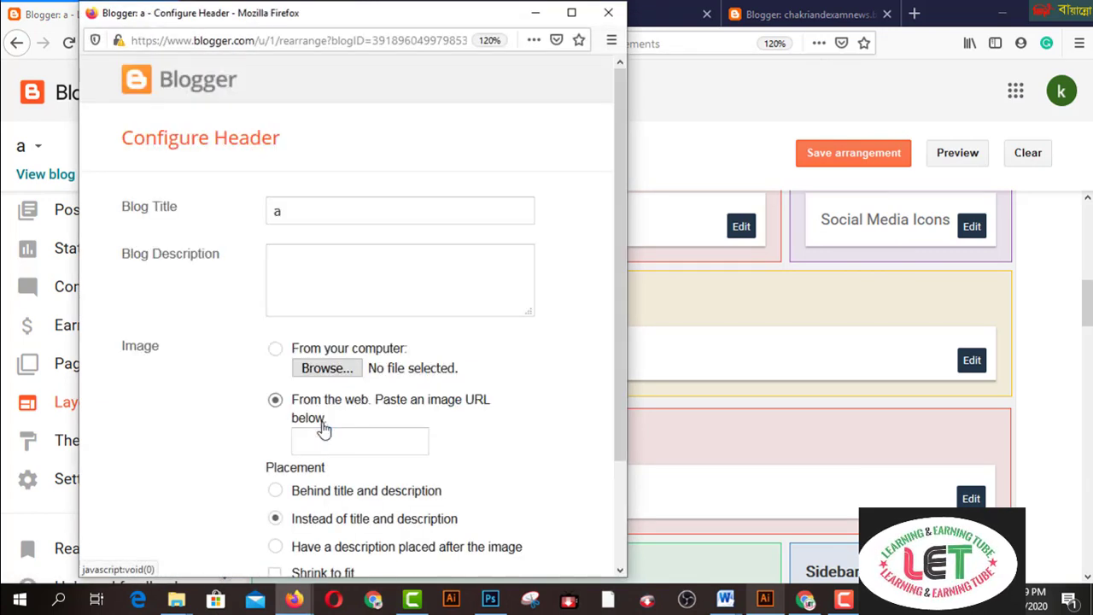
# Step: Upload CHAKRIANDEXAMNEWS-LOGO(242X90) as the header image and save the gadget
pyautogui.click(325, 369)
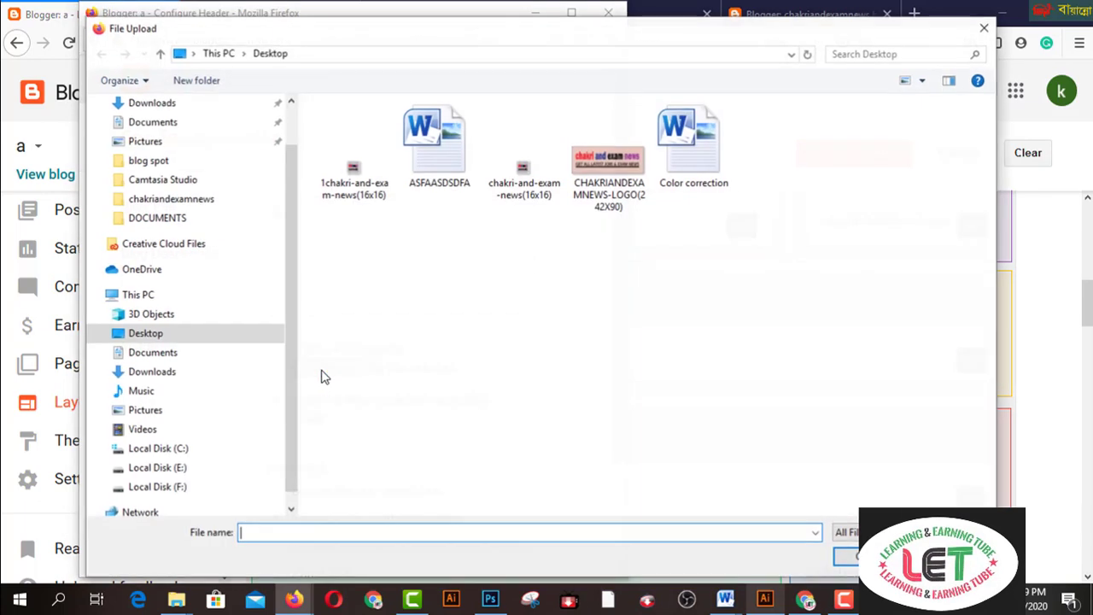
pyautogui.click(608, 211)
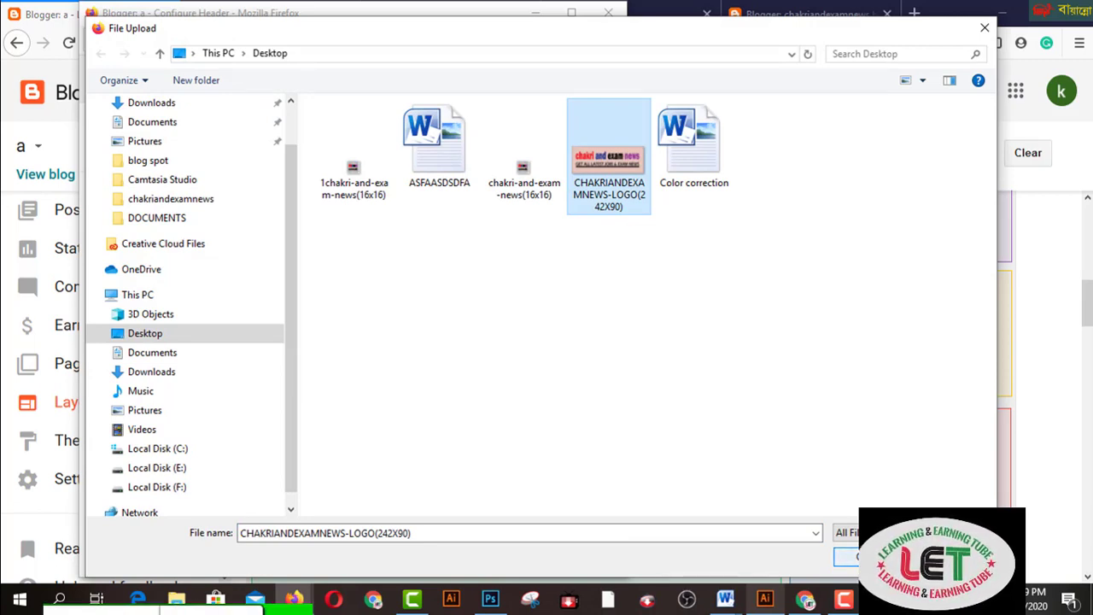
pyautogui.press('Return')
pyautogui.scroll(-2, 505, 427)
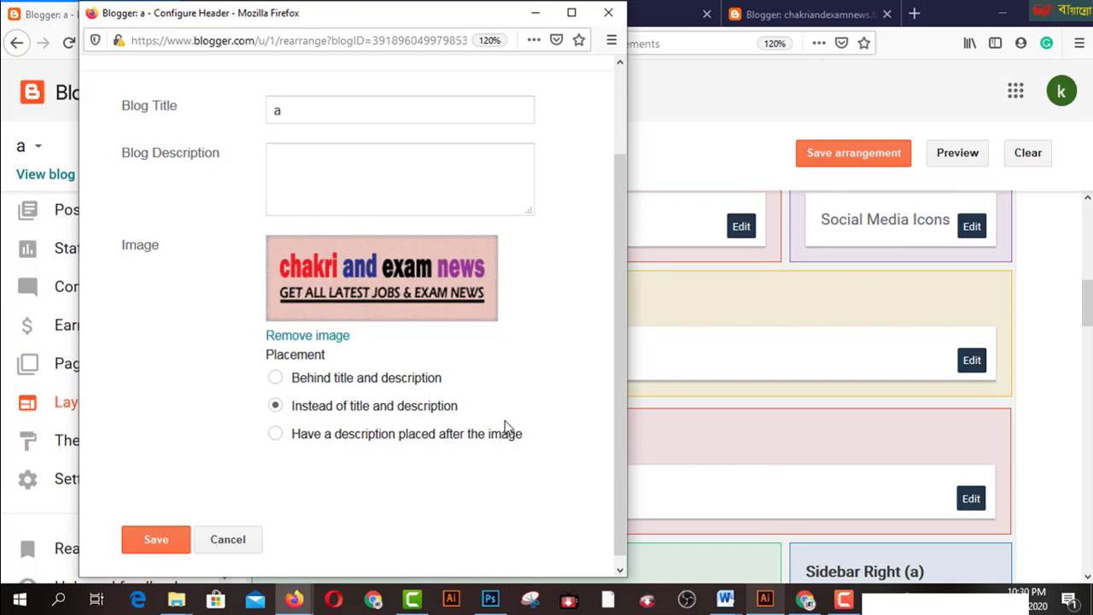
pyautogui.scroll(-1, 505, 418)
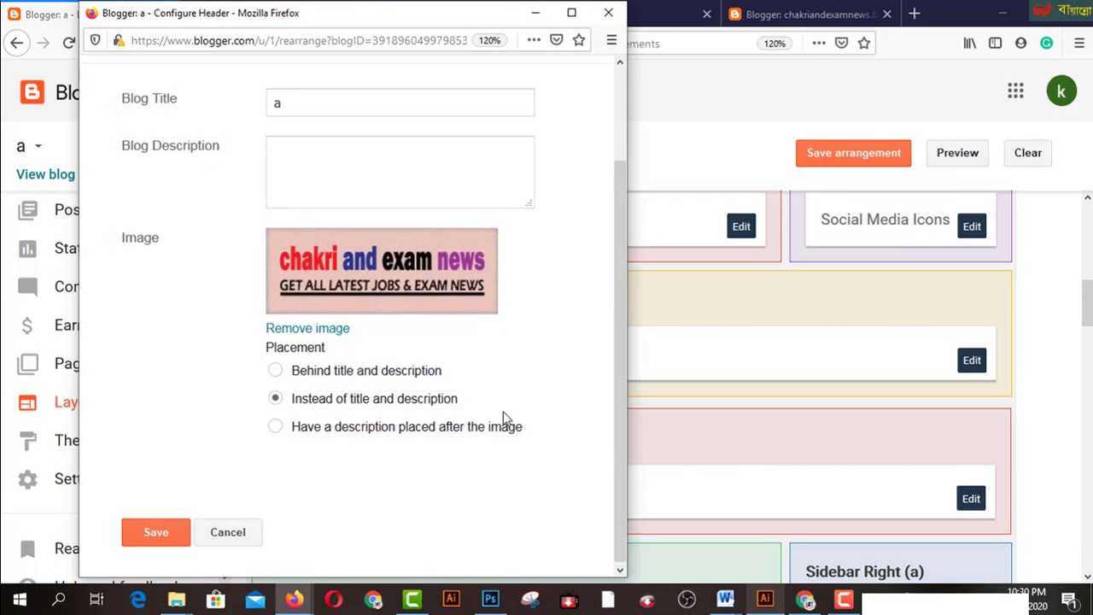
pyautogui.click(153, 531)
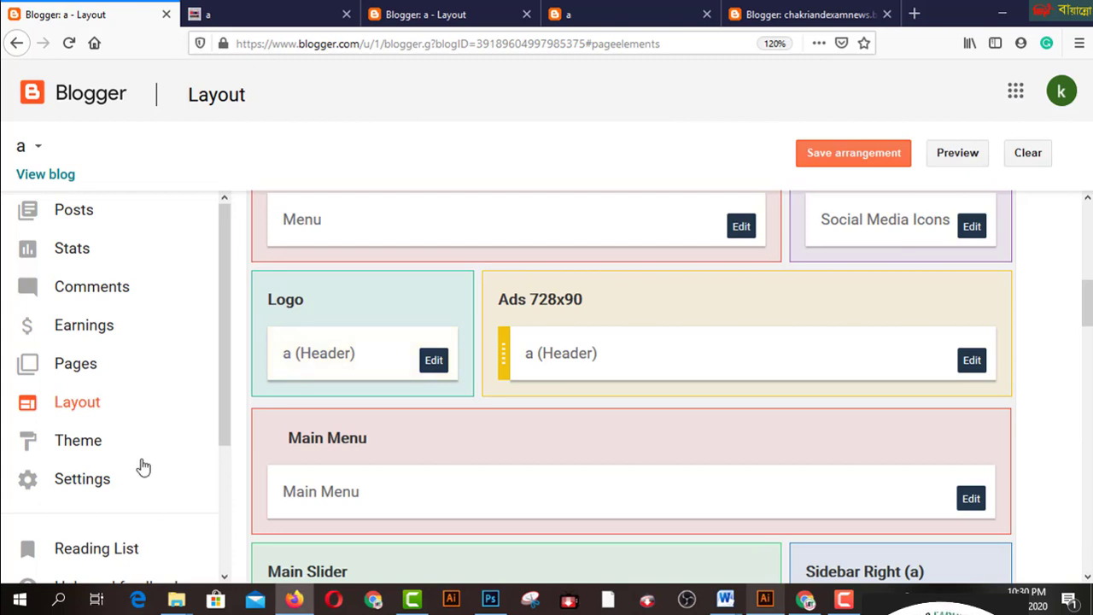
# Step: Open View blog in a new tab to check the new logo header, then return to YouTube
pyautogui.rightClick(41, 183)
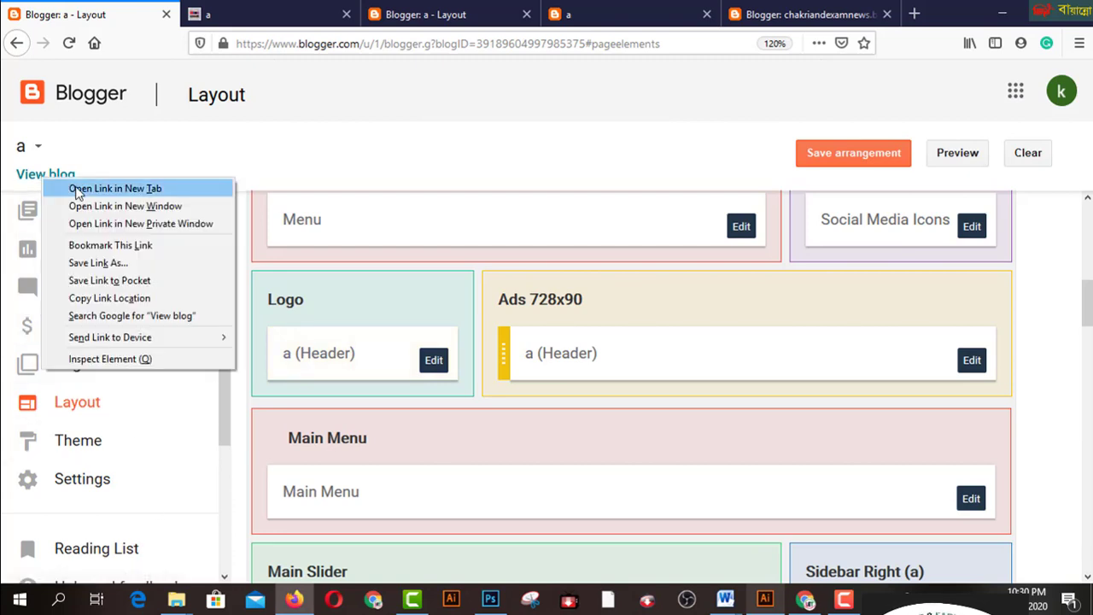
pyautogui.click(77, 189)
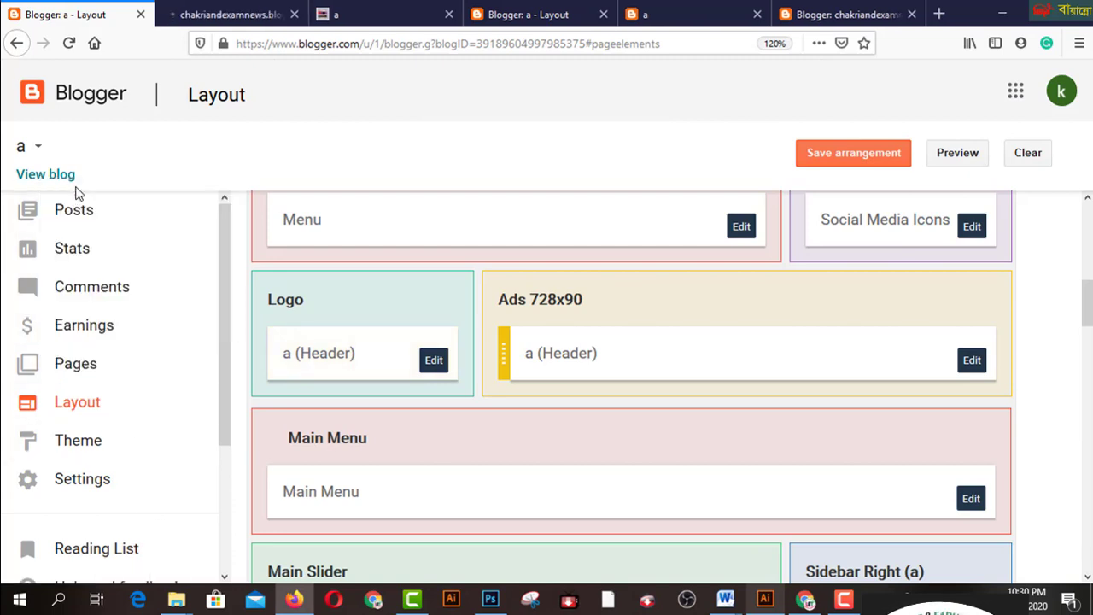
pyautogui.click(202, 17)
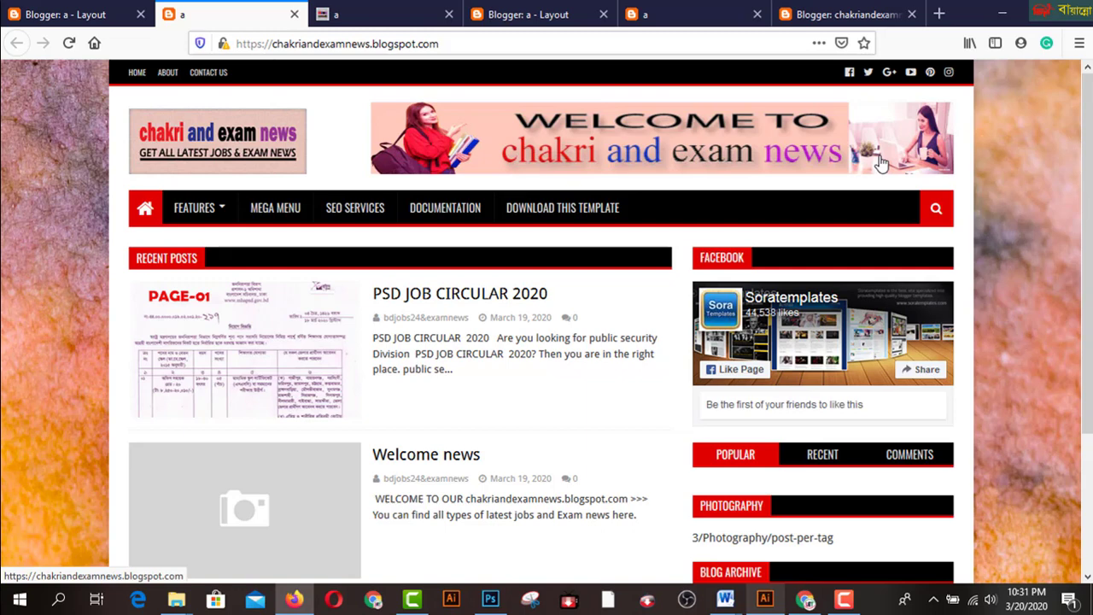
pyautogui.click(807, 601)
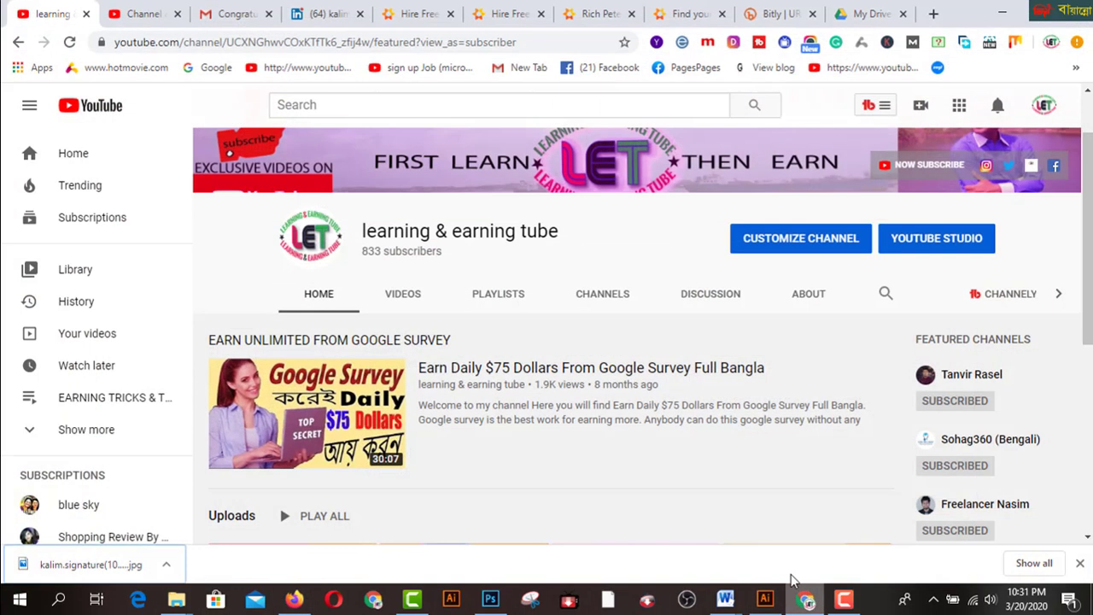
# Step: Show the channel's PLAYLISTS tab and browse playlists like EARNING TRICKS & TIPS and Graphics Tutorial
pyautogui.click(500, 303)
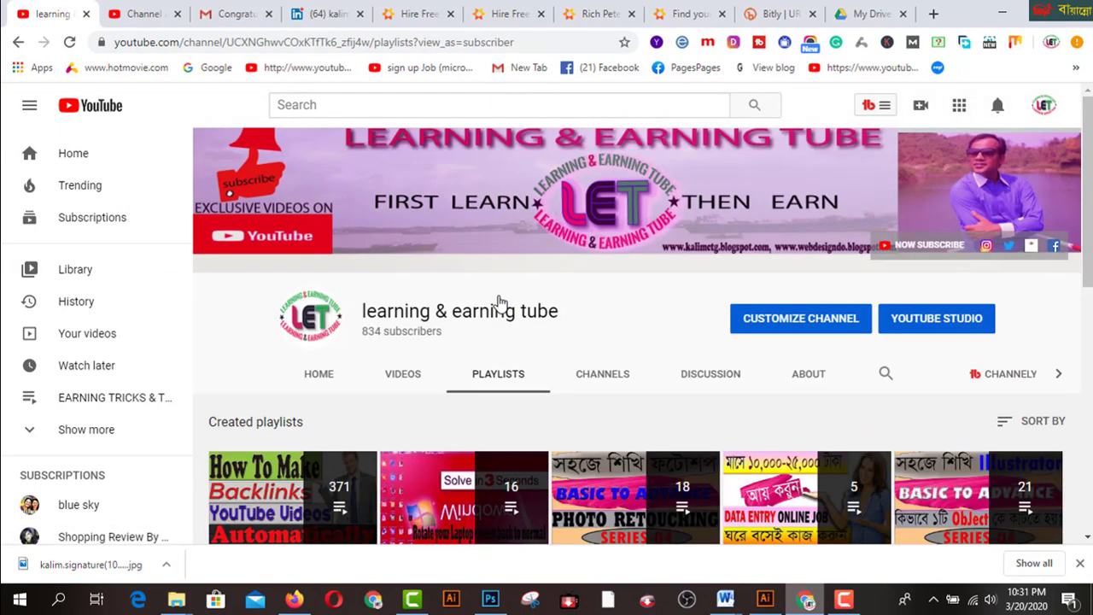
pyautogui.scroll(-4, 500, 362)
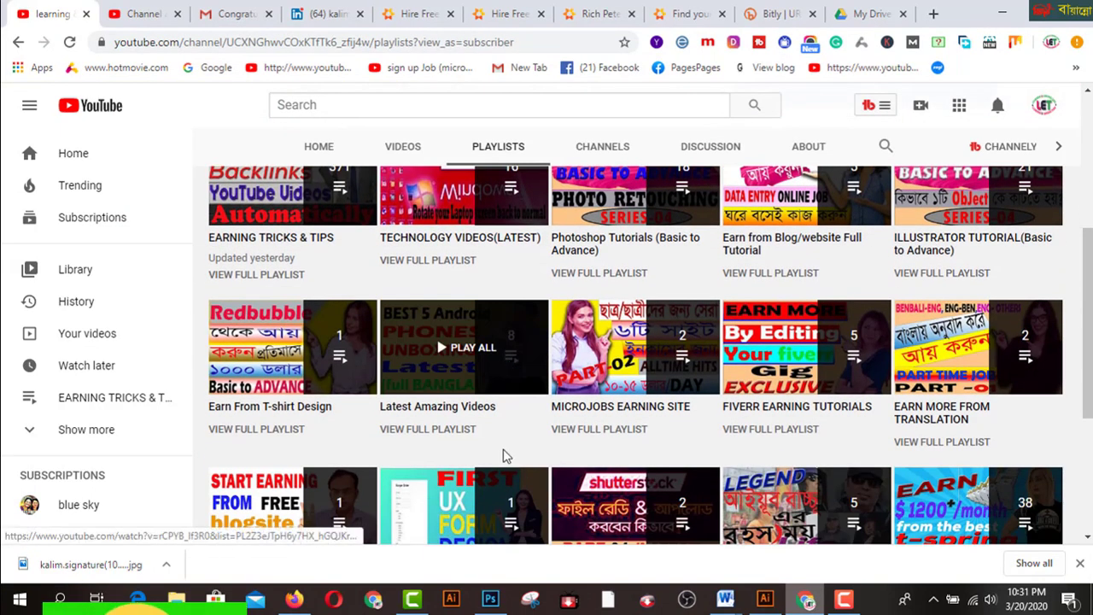
pyautogui.scroll(-2, 504, 459)
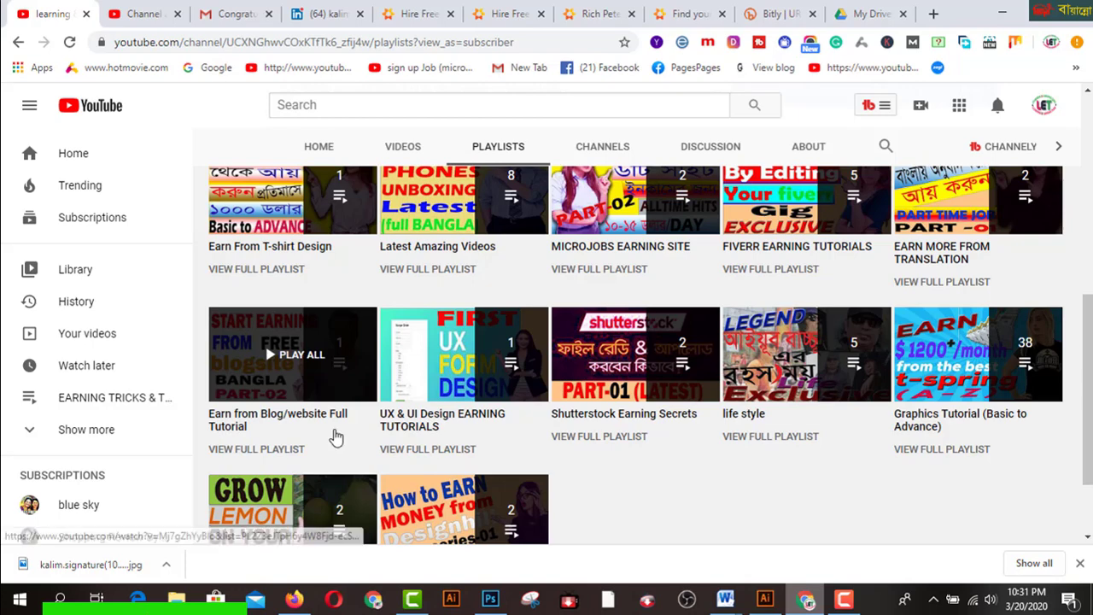
pyautogui.scroll(5, 751, 503)
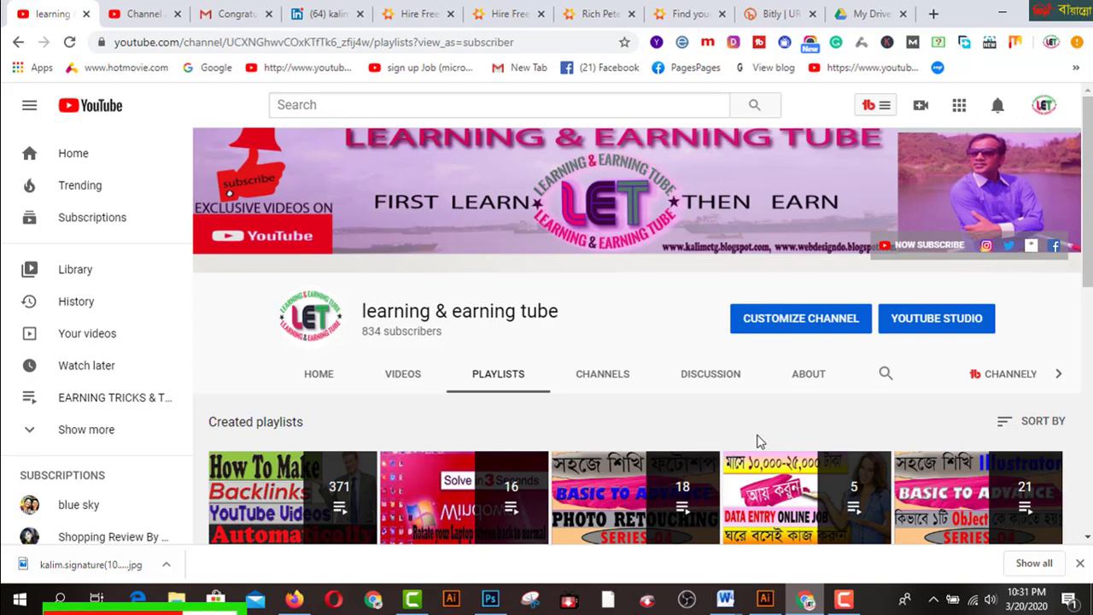
pyautogui.scroll(-5, 758, 443)
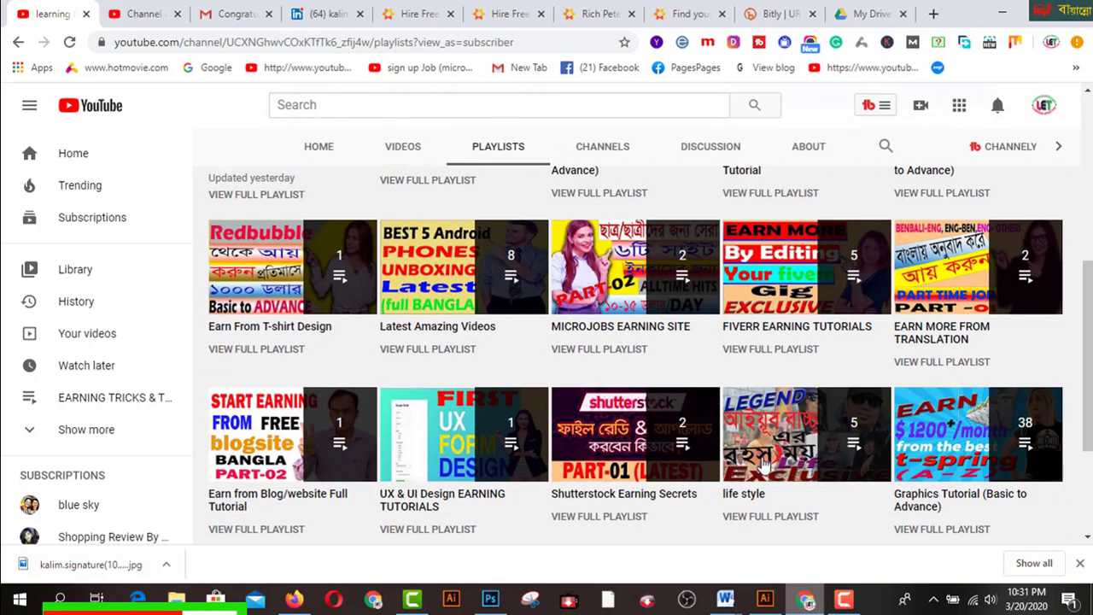